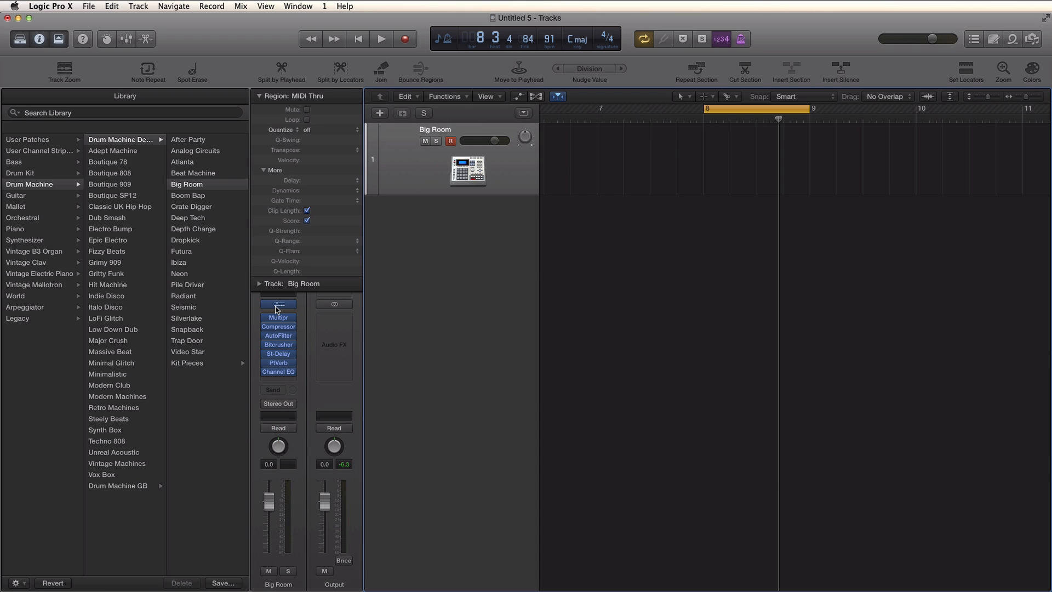
- Open the Drum Machine Designer window for the Big Room drum track
{"action": "left_click", "coordinate": [278, 305]}
{"action": "left_click_drag", "start_coordinate": [519, 99], "coordinate": [508, 99]}
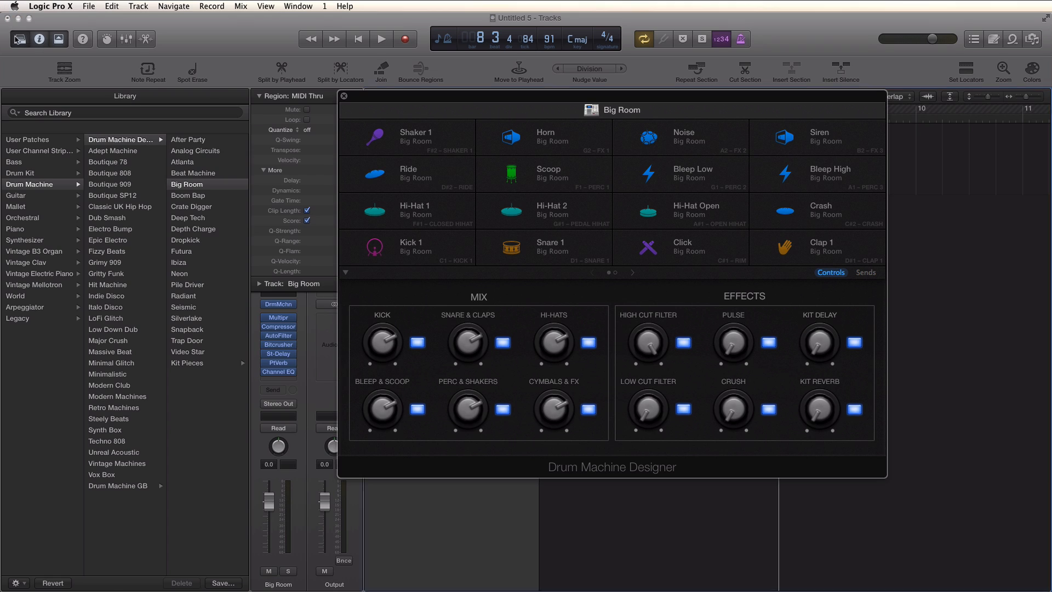
{"action": "left_click", "coordinate": [20, 38]}
{"action": "left_click", "coordinate": [20, 39]}
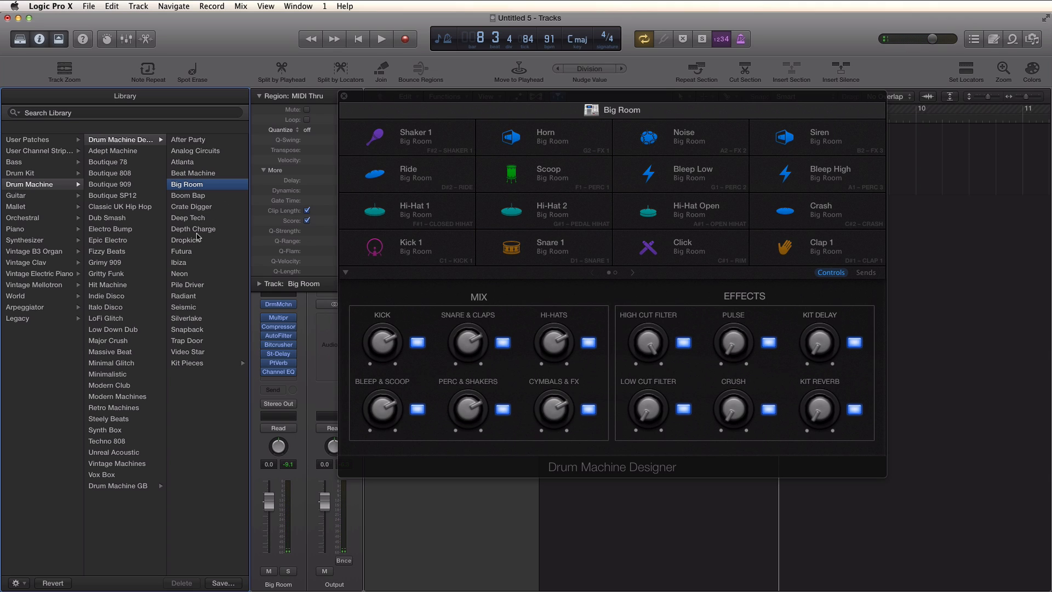
- Audition the Futura and Pile Driver kits, then load the Trap Door drum kit
{"action": "left_click", "coordinate": [192, 253]}
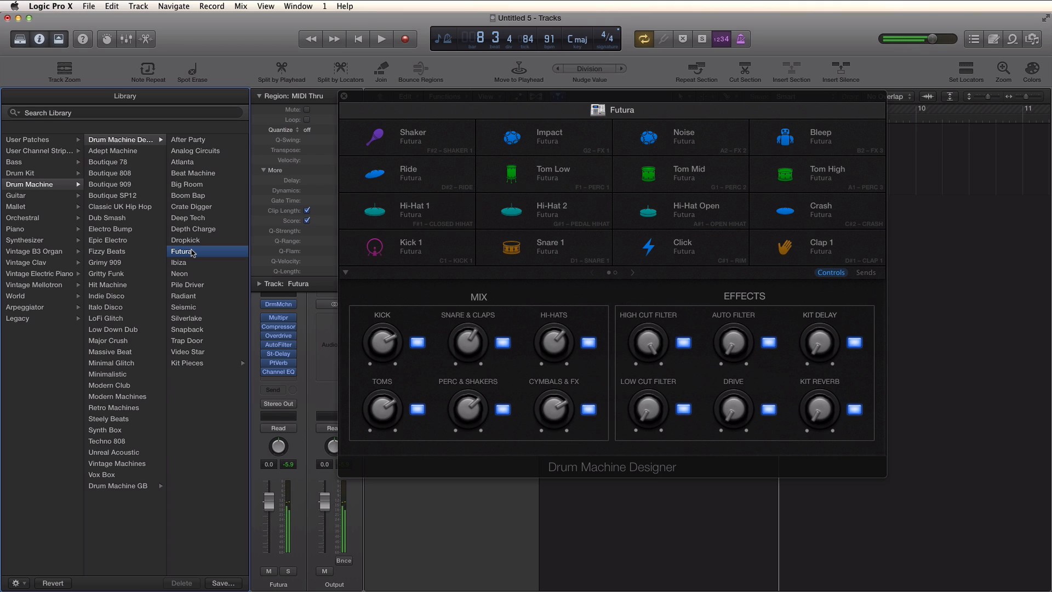
{"action": "left_click", "coordinate": [198, 289]}
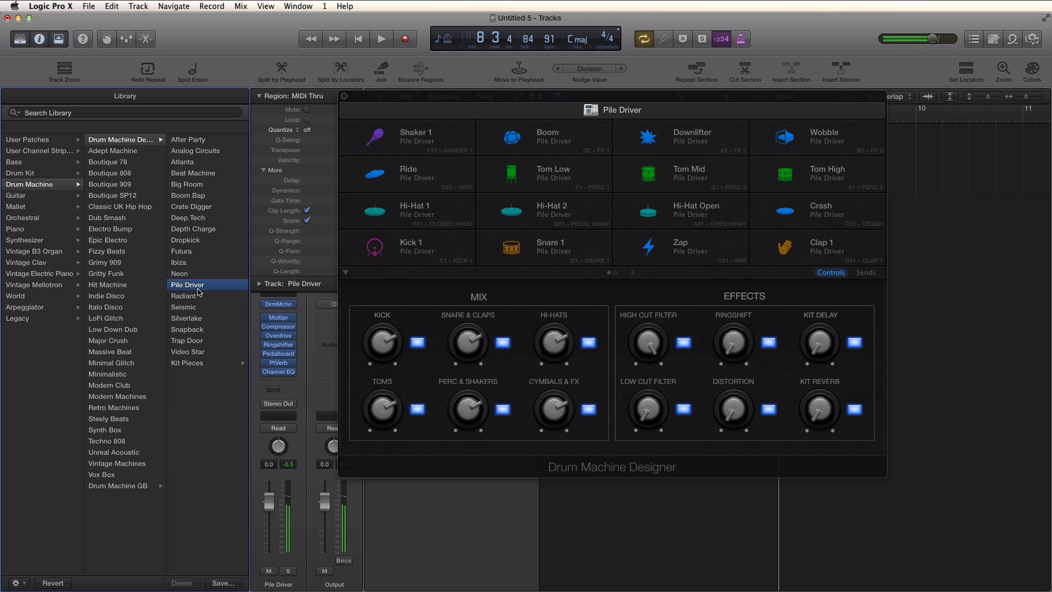
{"action": "left_click", "coordinate": [190, 340]}
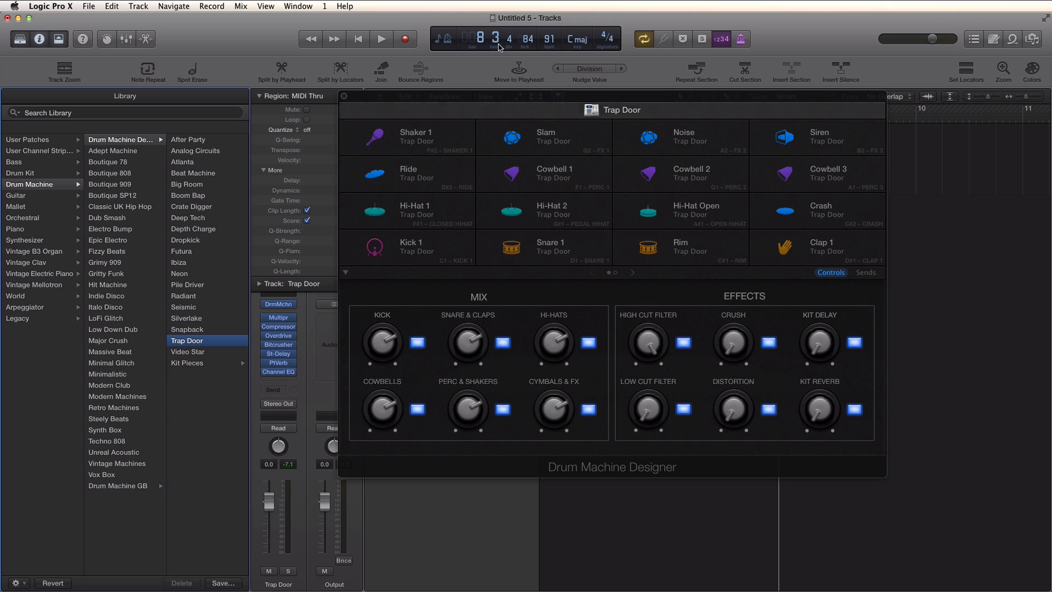
- Examine the Kick 1, Snare 1 and Rim pad controls and the second page of pads
{"action": "left_click_drag", "start_coordinate": [570, 101], "coordinate": [641, 134]}
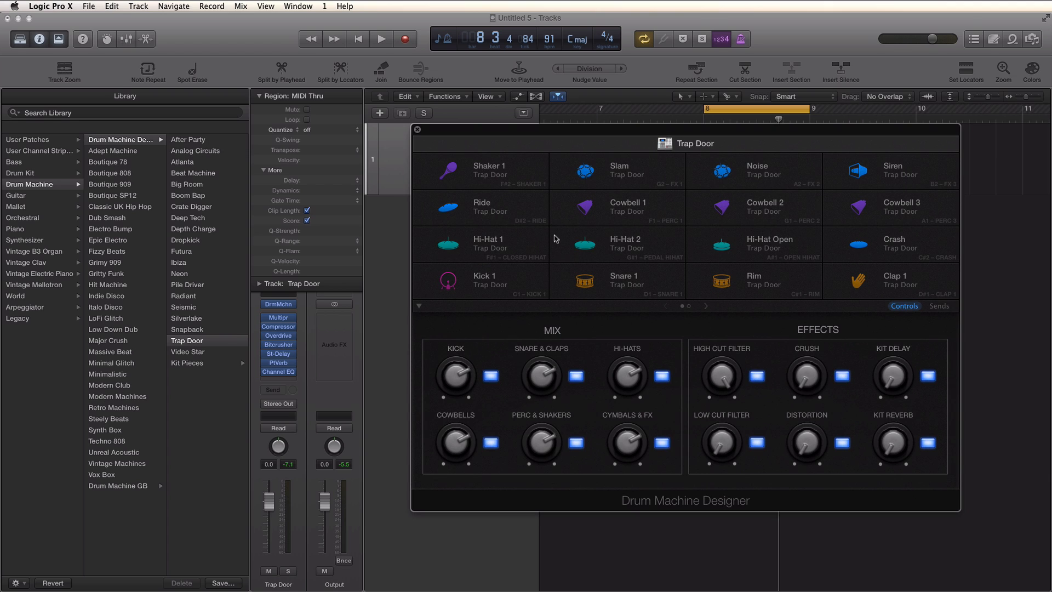
{"action": "left_click", "coordinate": [492, 286]}
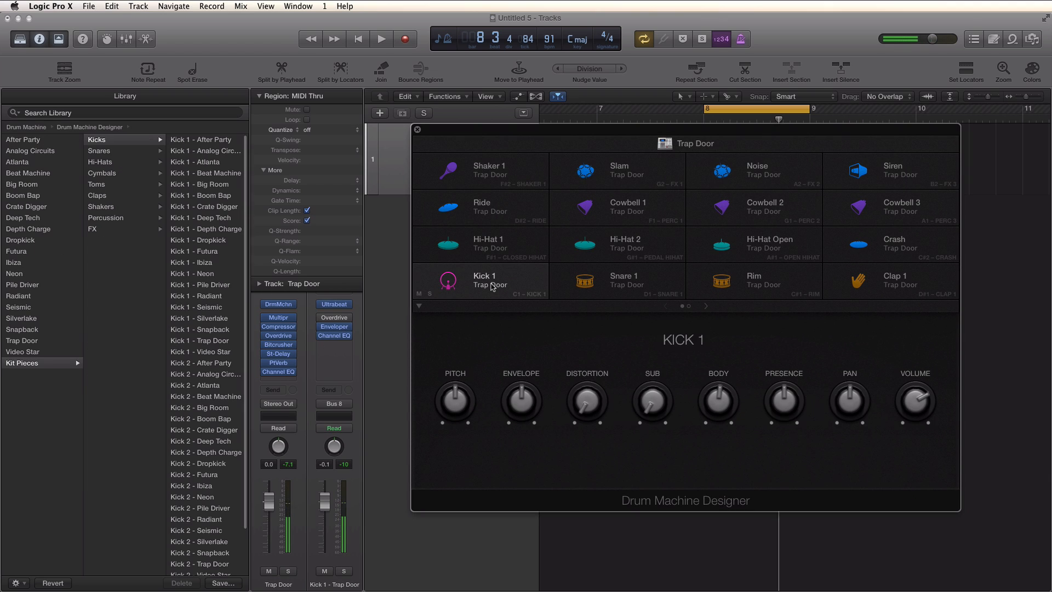
{"action": "left_click", "coordinate": [600, 280]}
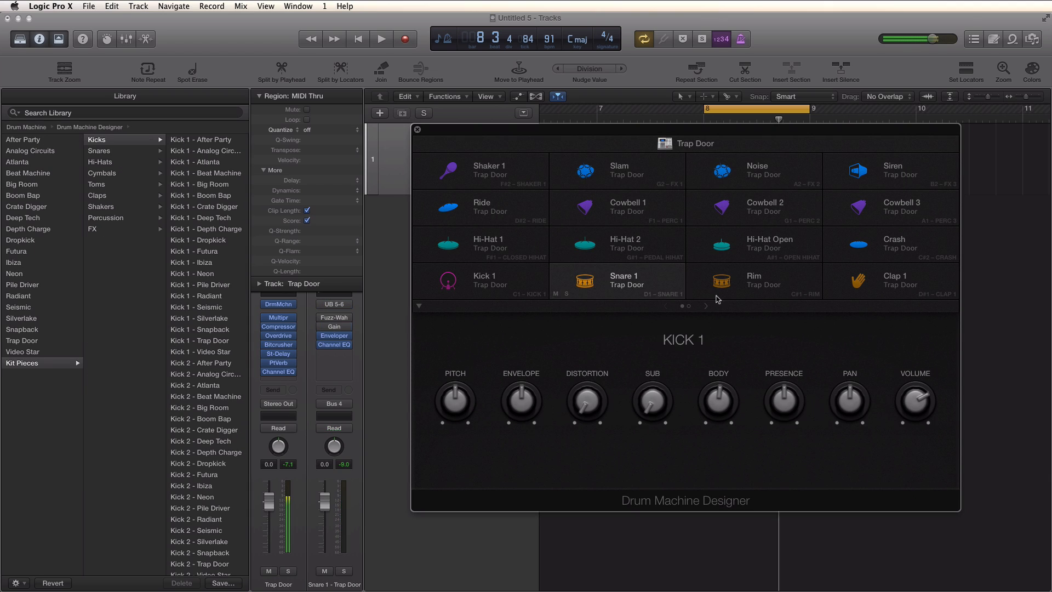
{"action": "left_click", "coordinate": [774, 288]}
{"action": "left_click", "coordinate": [705, 311]}
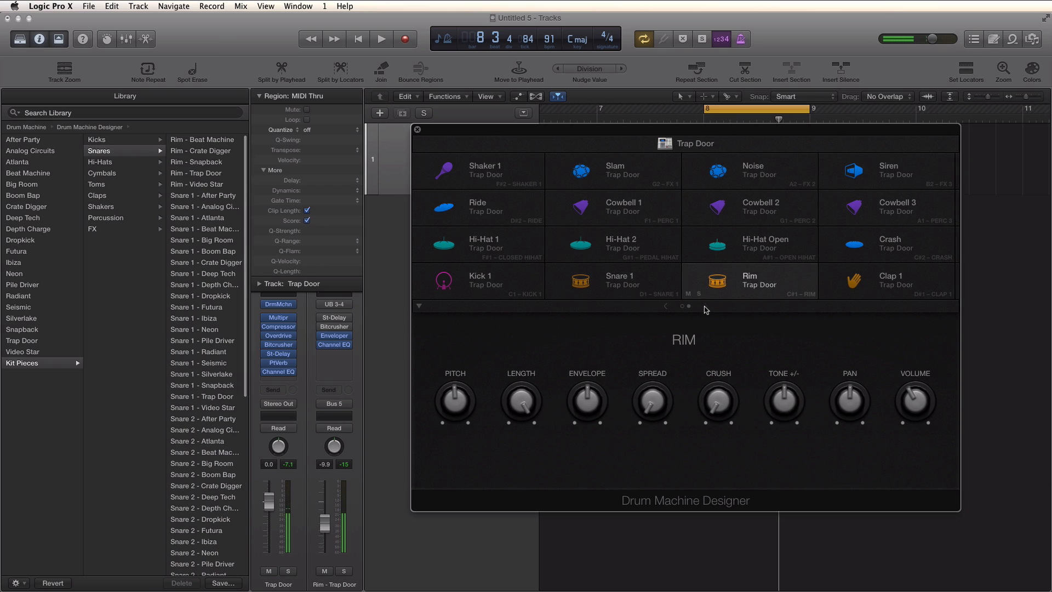
{"action": "left_click", "coordinate": [668, 306]}
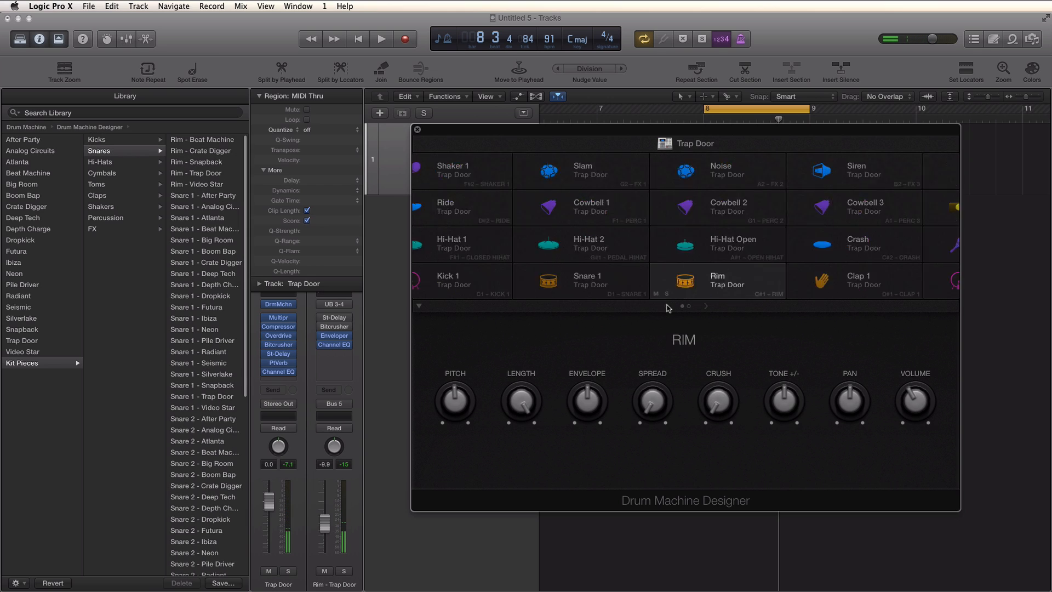
- Select the Kick 1 pad and boost its Sub, Body and Presence, with Presence at +3.5 dB
{"action": "left_click", "coordinate": [510, 286]}
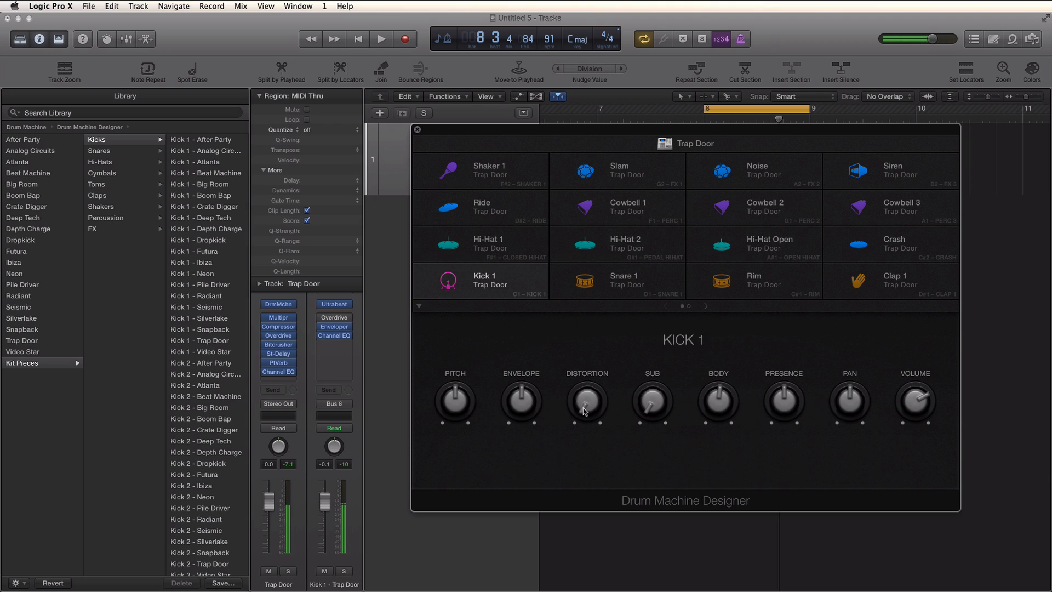
{"action": "left_click_drag", "start_coordinate": [652, 415], "coordinate": [650, 335]}
{"action": "left_click_drag", "start_coordinate": [652, 399], "coordinate": [652, 383]}
{"action": "left_click_drag", "start_coordinate": [717, 399], "coordinate": [691, 357]}
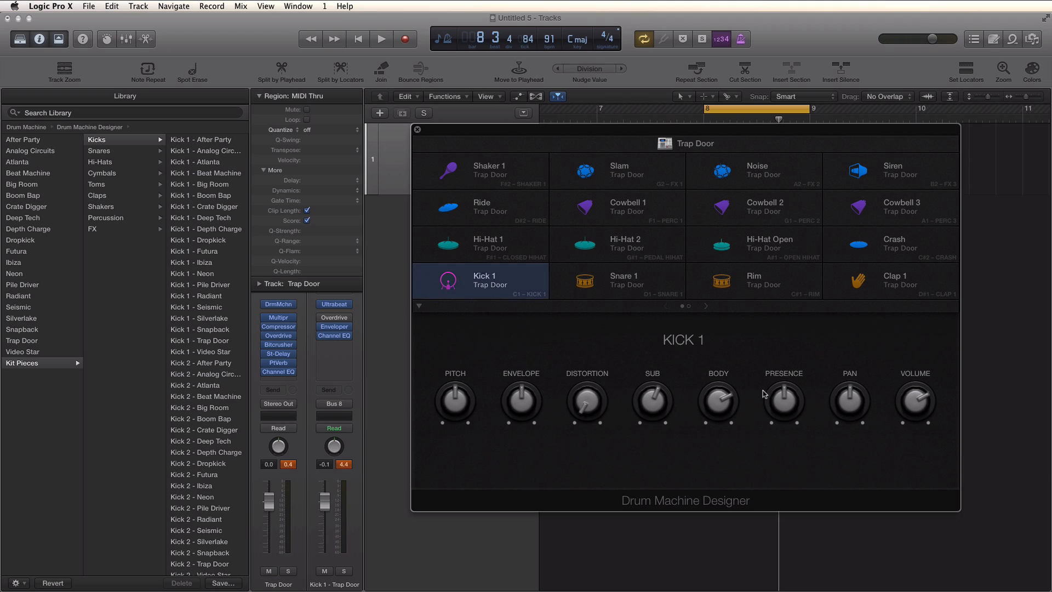
{"action": "mouse_move", "coordinate": [765, 393]}
{"action": "left_mouse_down"}
{"action": "mouse_move", "coordinate": [773, 388]}
{"action": "mouse_move", "coordinate": [767, 397]}
{"action": "left_mouse_up"}
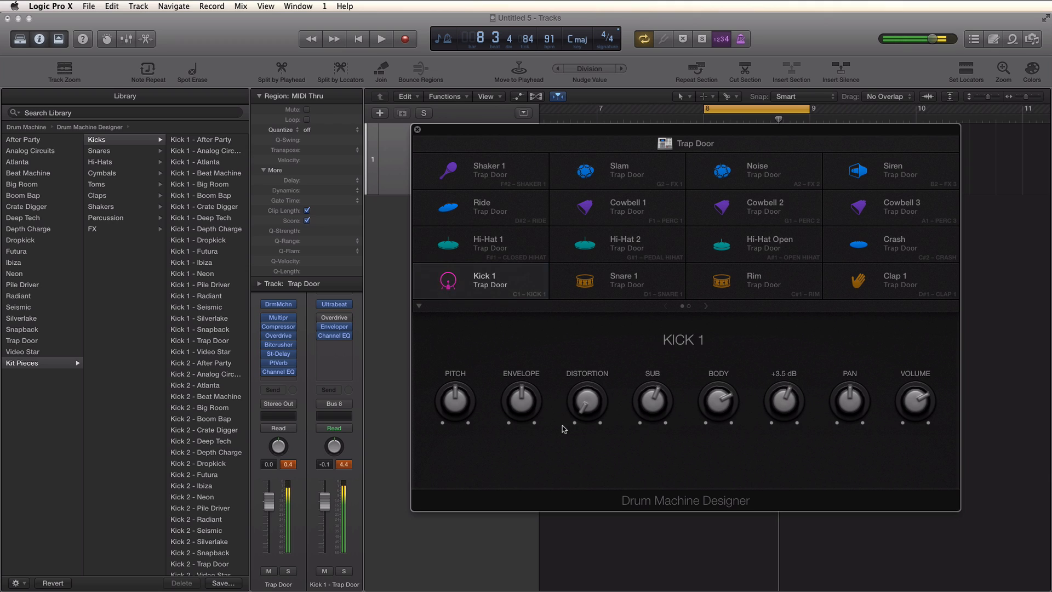
- Turn Kick 1's Distortion down and set its Envelope to 8%
{"action": "left_click_drag", "start_coordinate": [647, 404], "coordinate": [574, 370]}
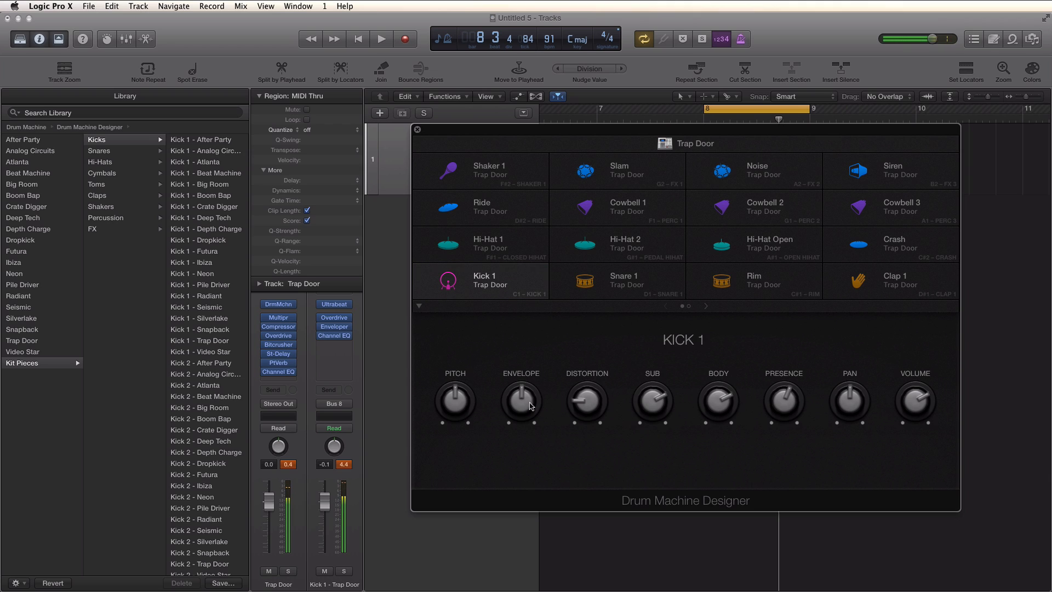
{"action": "left_click_drag", "start_coordinate": [535, 399], "coordinate": [499, 467]}
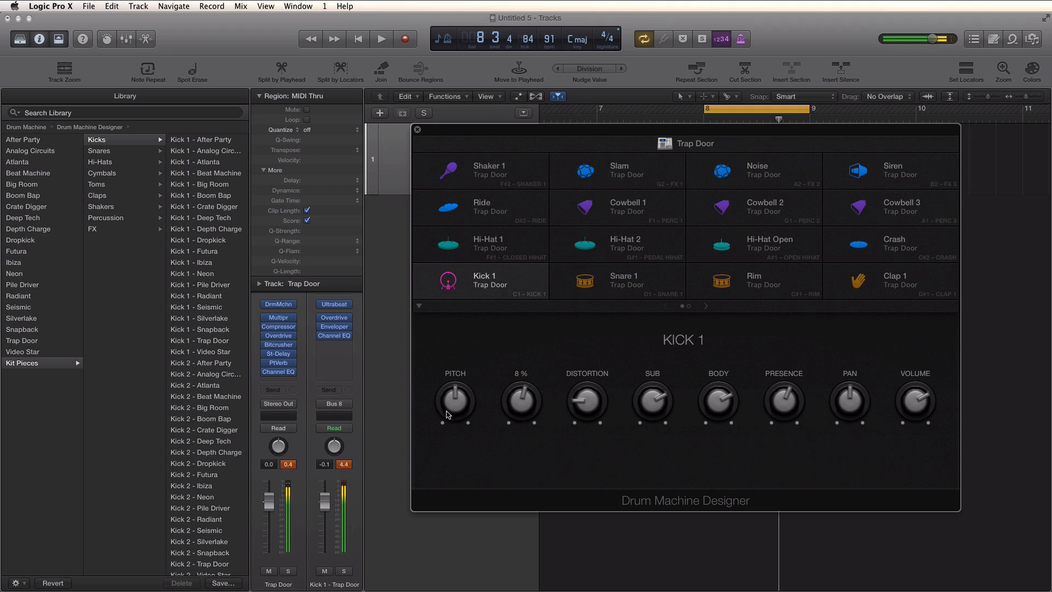
- Tune Kick 1's Pitch knob to B 2
{"action": "left_click_drag", "start_coordinate": [449, 407], "coordinate": [448, 411]}
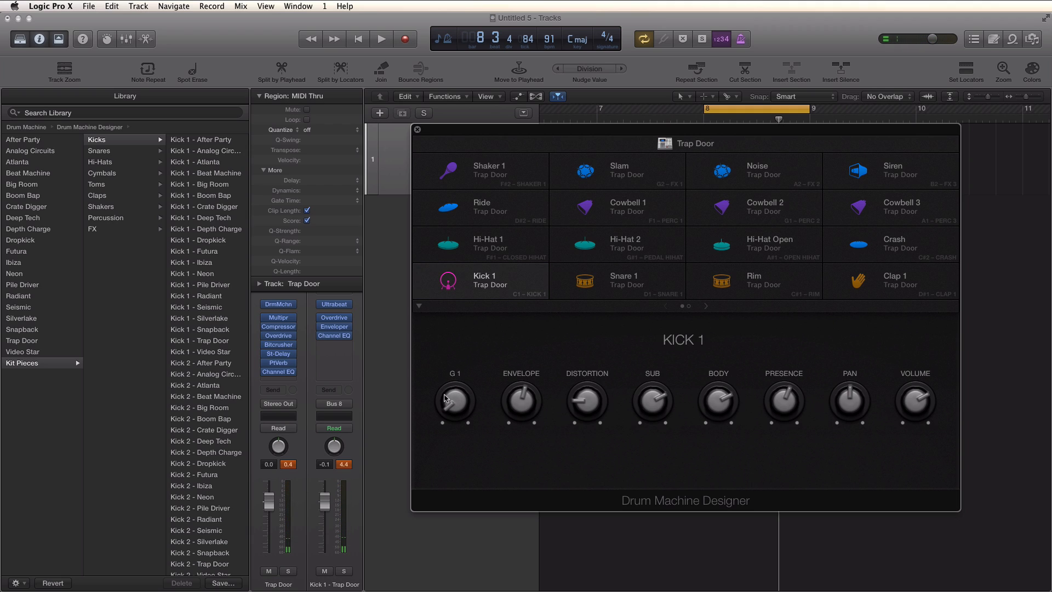
{"action": "left_click_drag", "start_coordinate": [445, 399], "coordinate": [444, 384]}
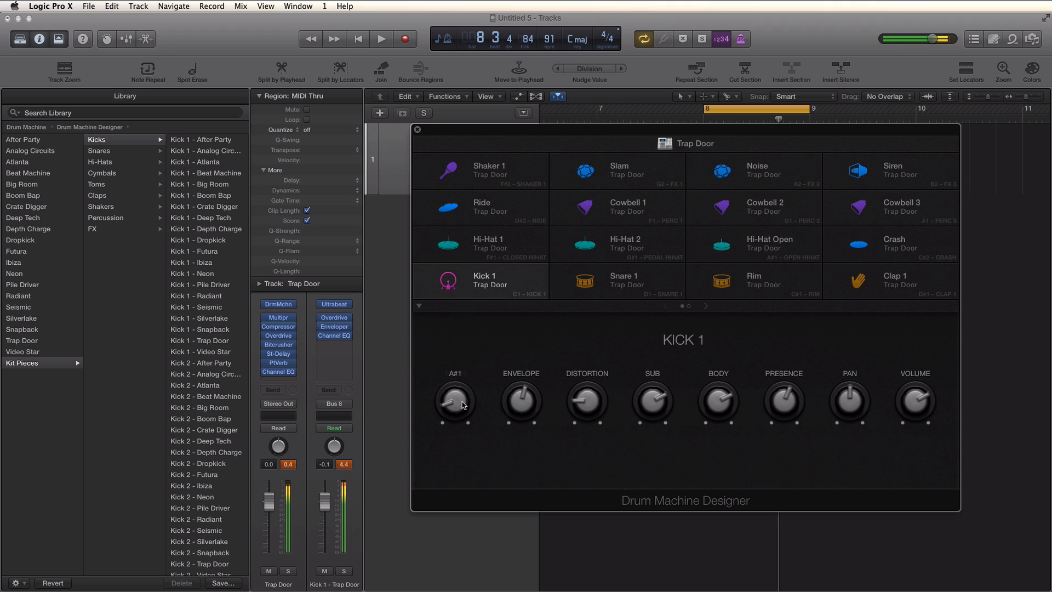
{"action": "left_click_drag", "start_coordinate": [455, 404], "coordinate": [450, 395]}
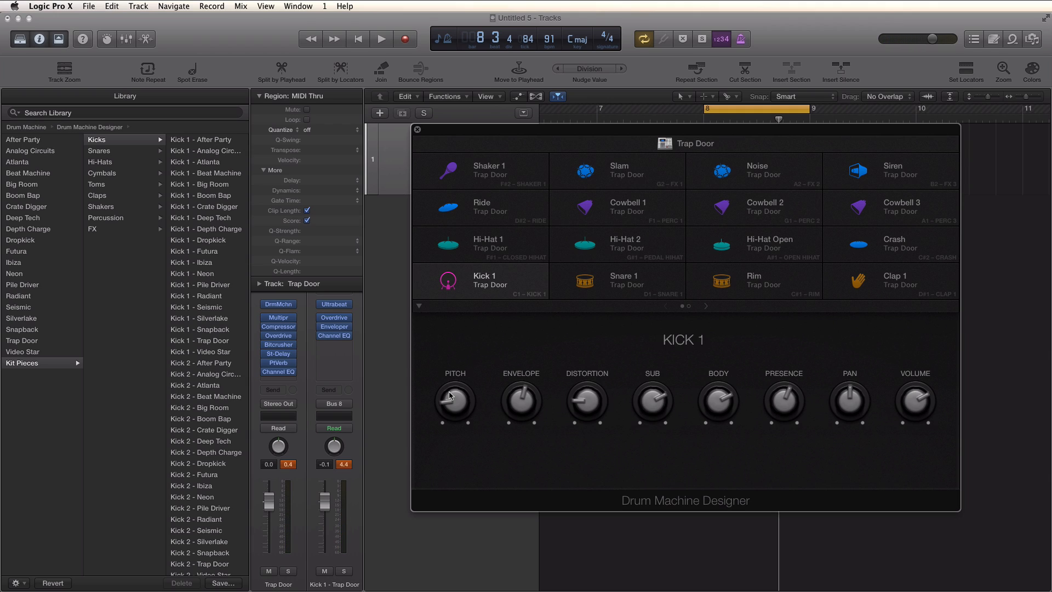
{"action": "left_click", "coordinate": [450, 394]}
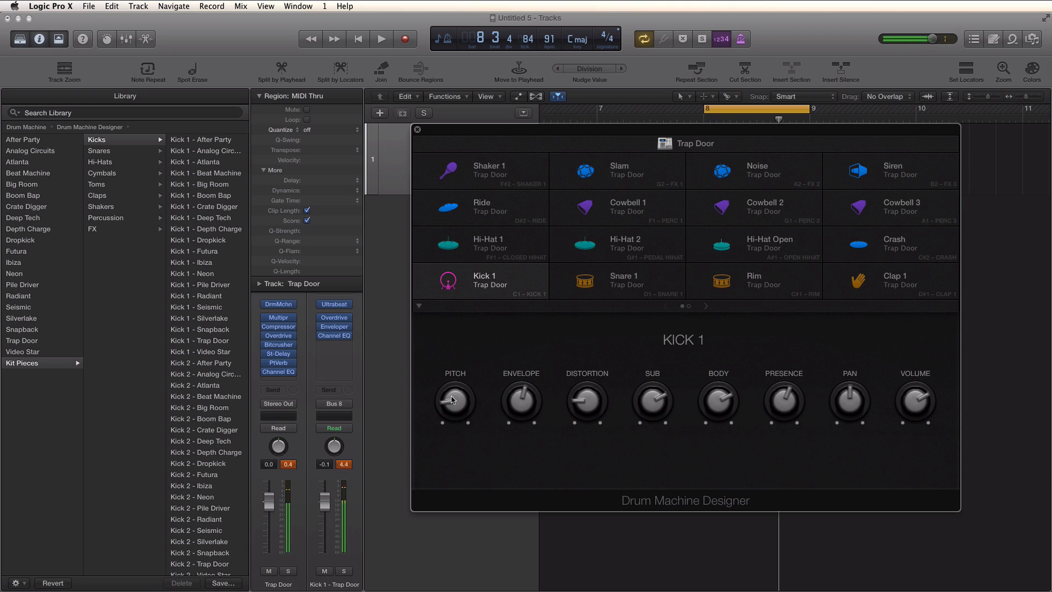
{"action": "left_click_drag", "start_coordinate": [452, 399], "coordinate": [480, 312]}
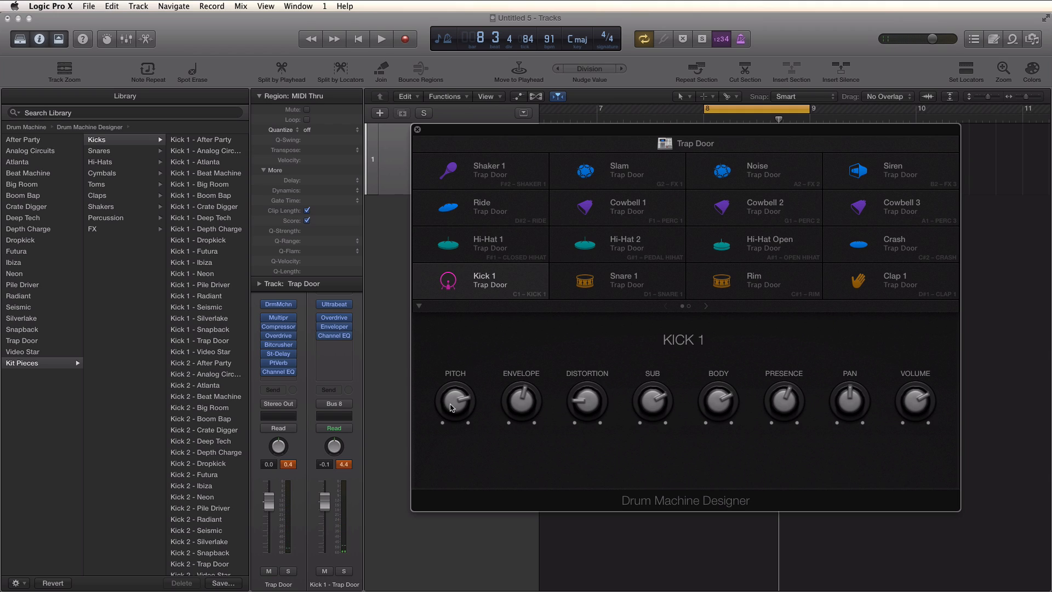
{"action": "left_click_drag", "start_coordinate": [451, 408], "coordinate": [459, 428]}
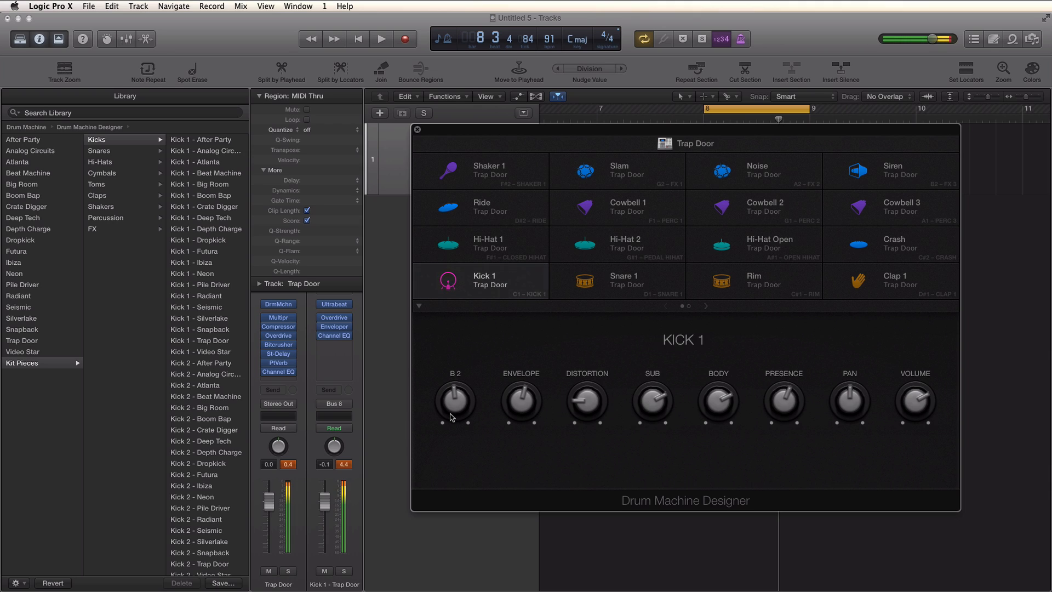
{"action": "mouse_move", "coordinate": [452, 407]}
- Select the Snare 1 pad and adjust its Pitch
{"action": "left_click", "coordinate": [622, 292]}
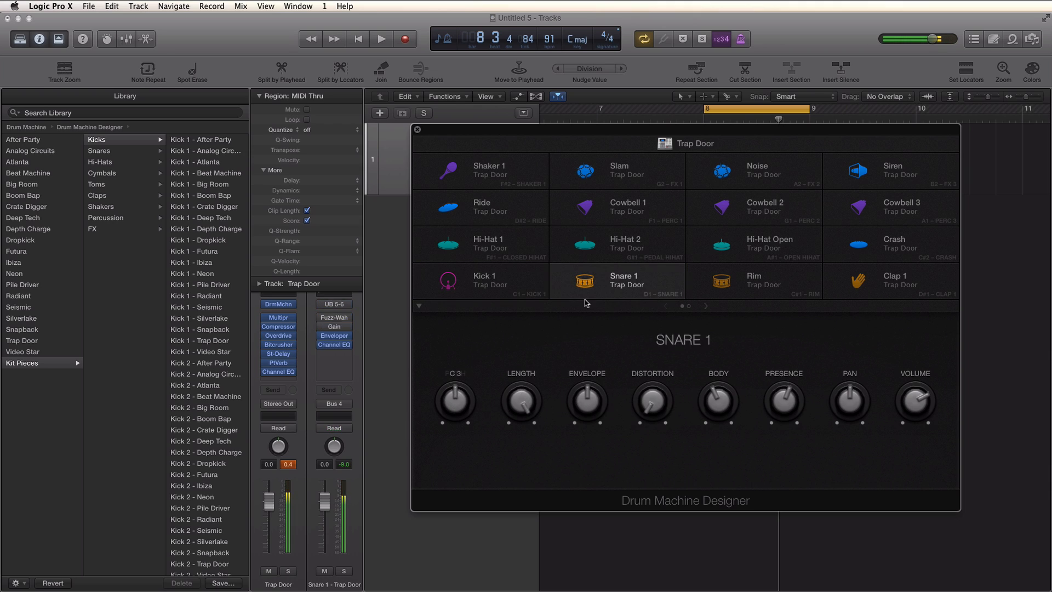
{"action": "mouse_move", "coordinate": [455, 407]}
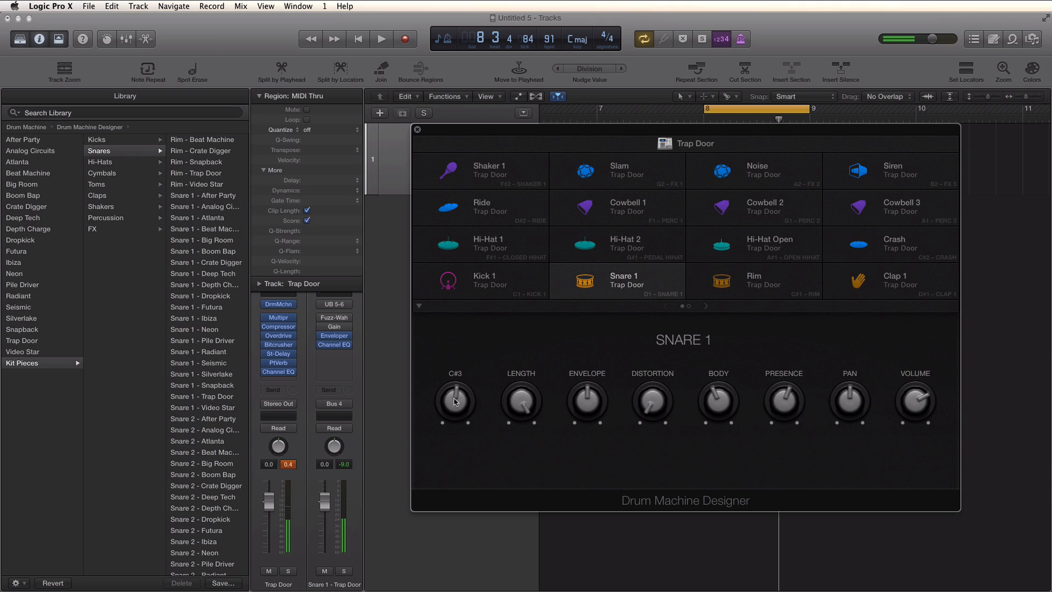
{"action": "left_click_drag", "start_coordinate": [459, 410], "coordinate": [457, 412]}
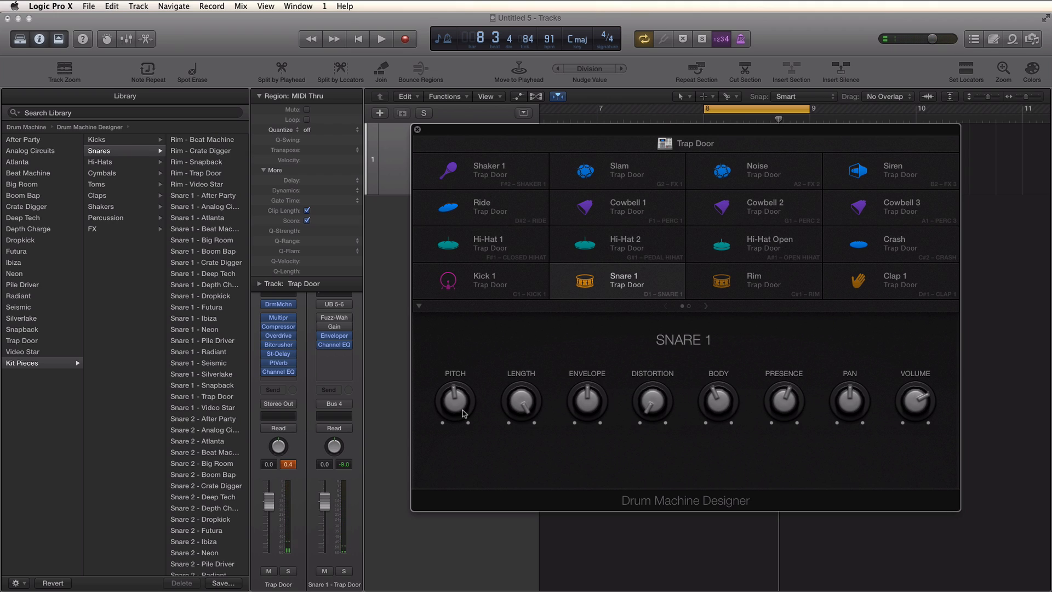
- Play back the drum region to audition the kit, then close the Drum Machine Designer window
{"action": "key", "text": "space"}
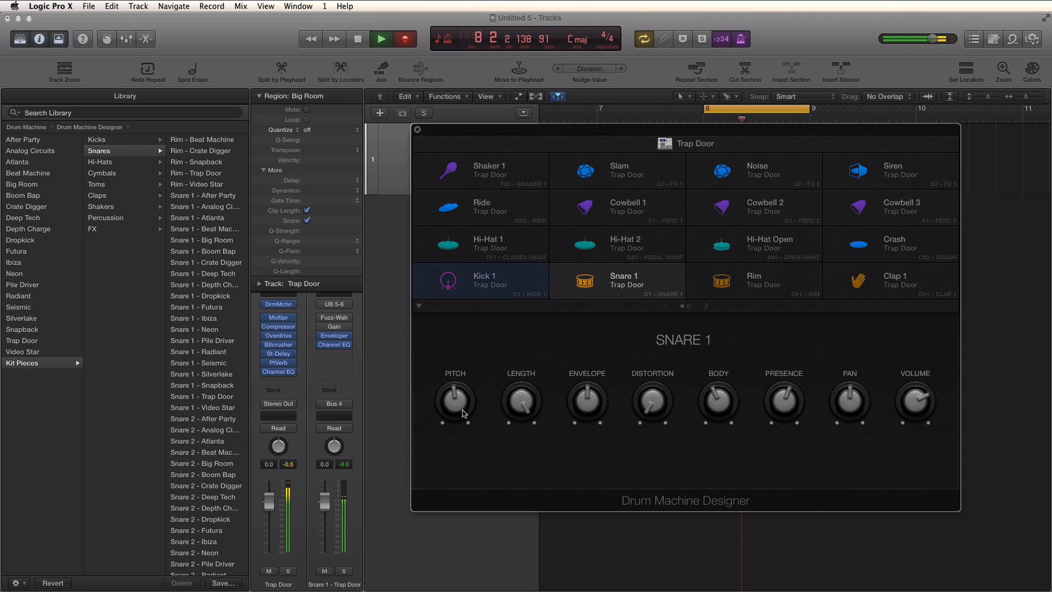
{"action": "key", "text": "space"}
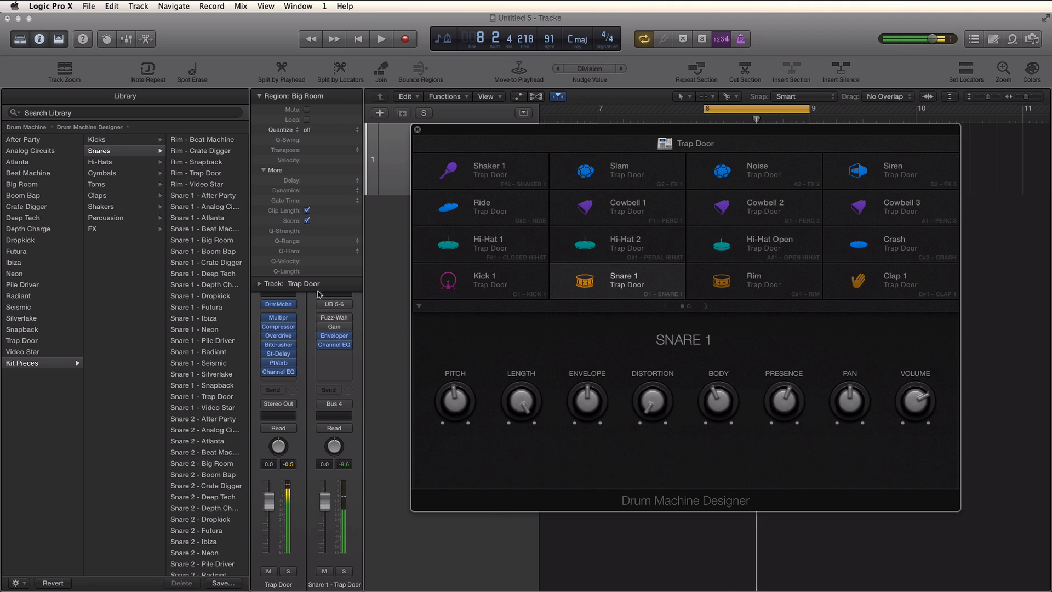
{"action": "left_click", "coordinate": [418, 131]}
- Set the region's Quantize value to 1/16 Note
{"action": "left_click", "coordinate": [328, 130]}
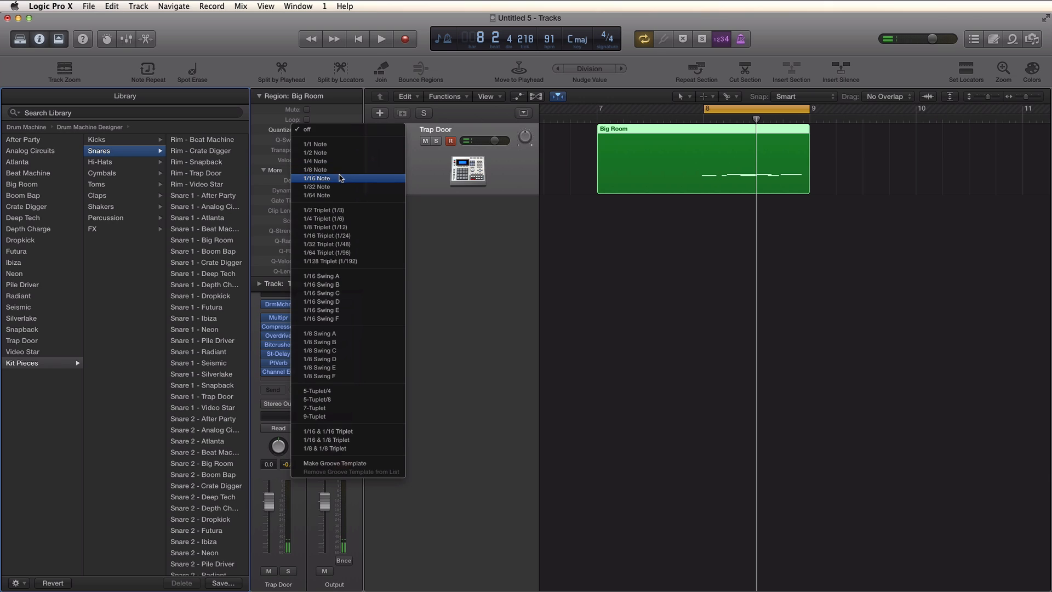
{"action": "left_click", "coordinate": [340, 178]}
- Move the Big Room region to start at bar 8 while playing back
{"action": "key", "text": "space"}
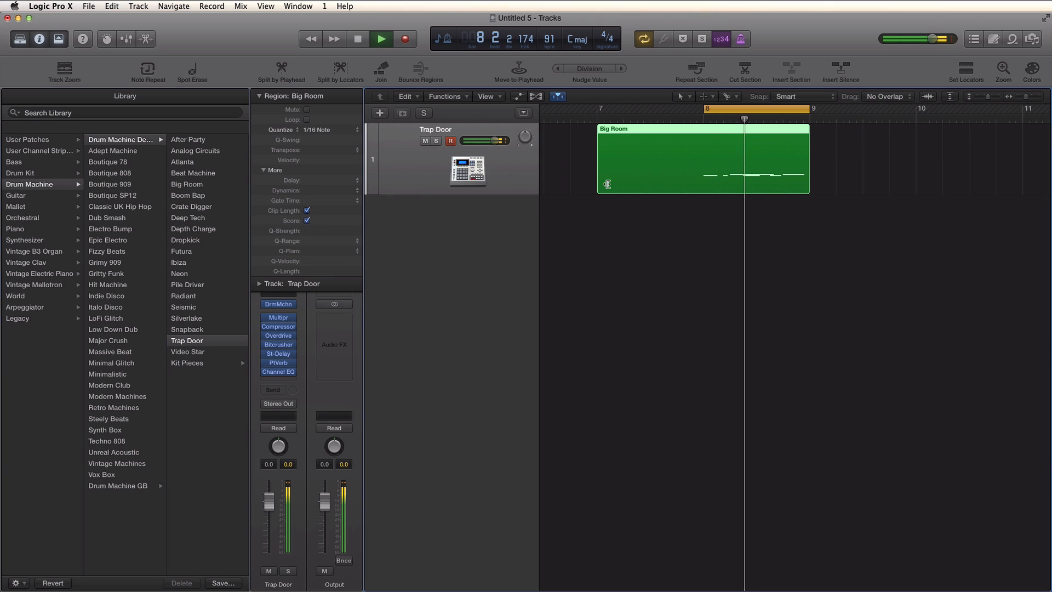
{"action": "left_click_drag", "start_coordinate": [608, 184], "coordinate": [705, 184]}
{"action": "key", "text": "space"}
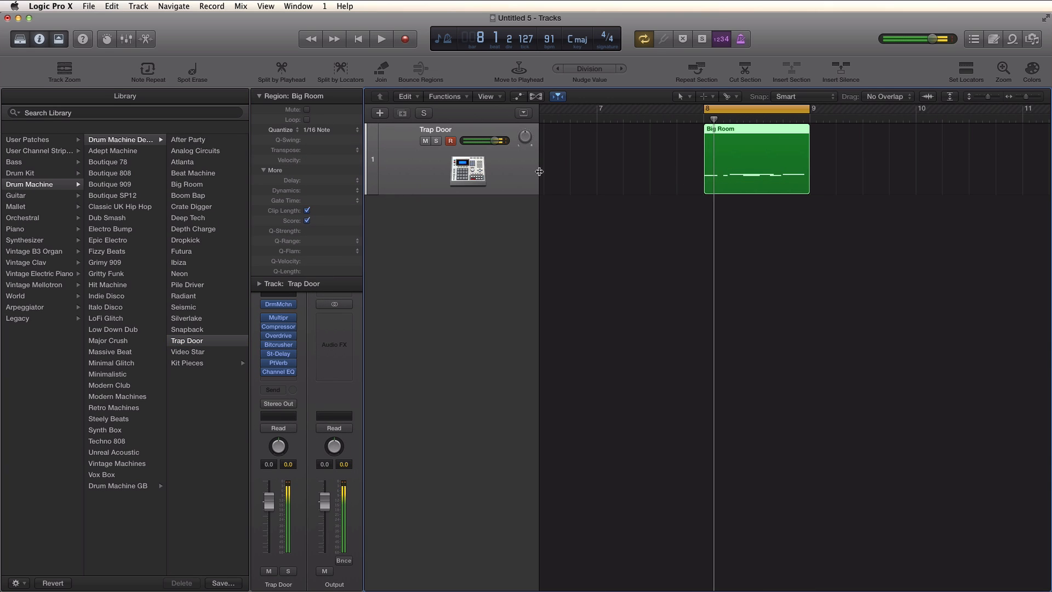
- Reopen the Drum Machine Designer on Snare 1 and, during playback, set its Distortion to 41% and raise its Body
{"action": "left_click", "coordinate": [281, 307]}
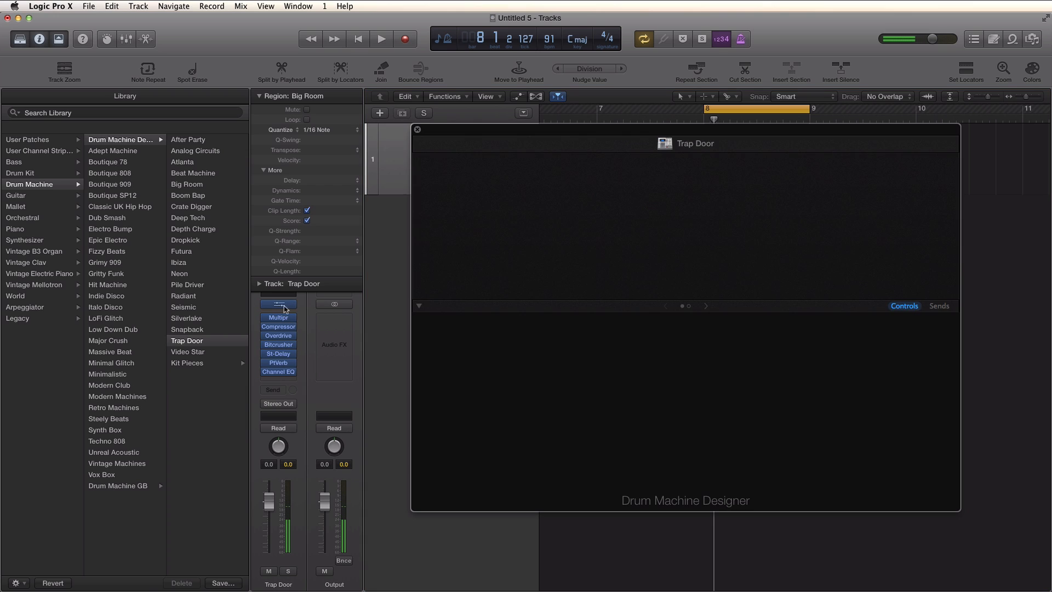
{"action": "left_click", "coordinate": [627, 279]}
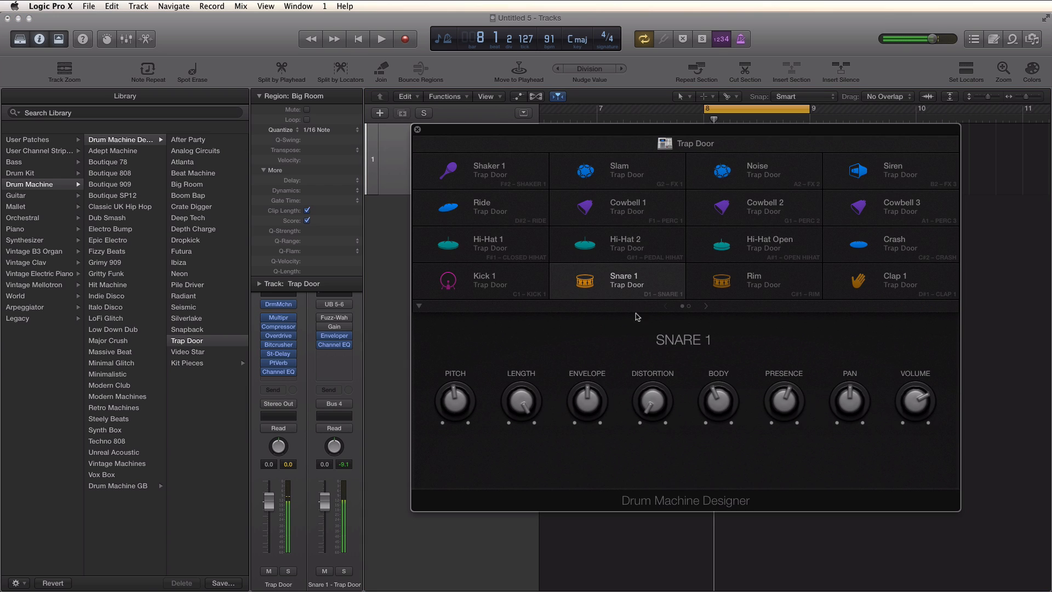
{"action": "key", "text": "space"}
{"action": "left_click_drag", "start_coordinate": [648, 401], "coordinate": [589, 345]}
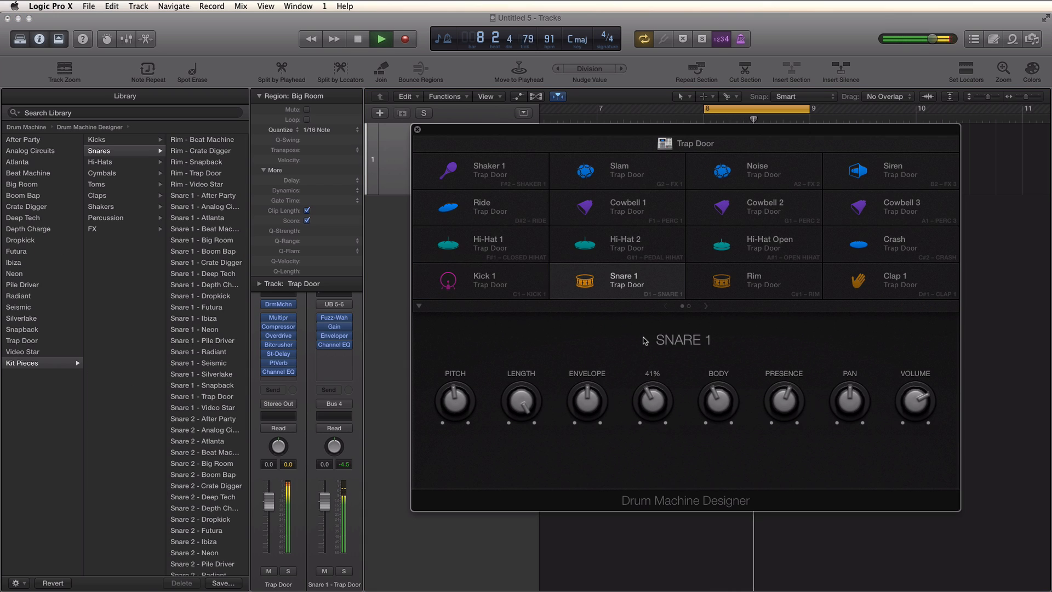
{"action": "left_click_drag", "start_coordinate": [728, 404], "coordinate": [722, 361]}
{"action": "key", "text": "space"}
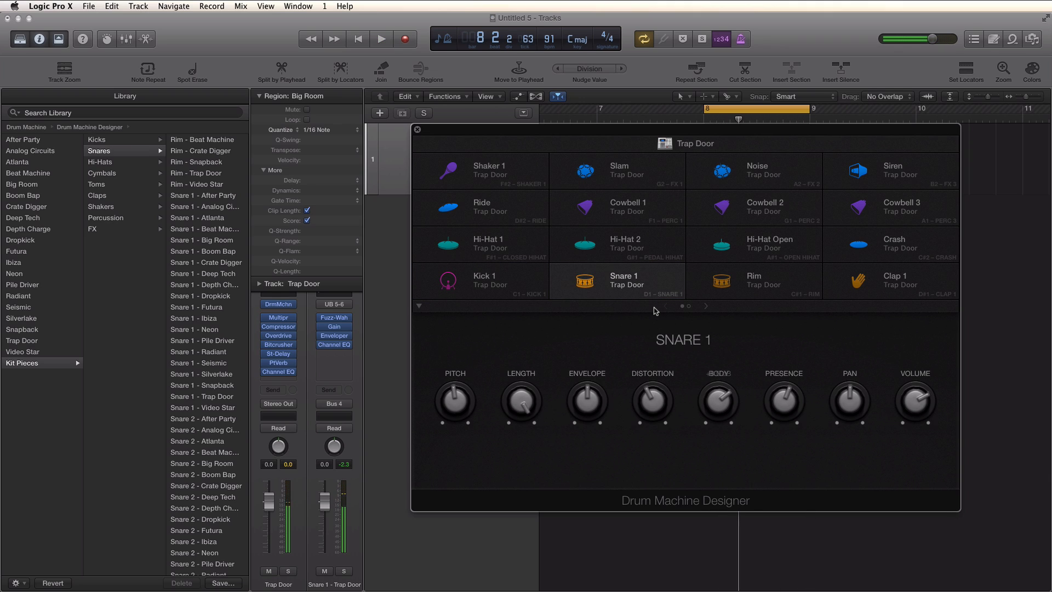
- Switch between the Snare 1 and Rim pads to compare their controls
{"action": "left_click", "coordinate": [634, 284]}
{"action": "left_click", "coordinate": [795, 277]}
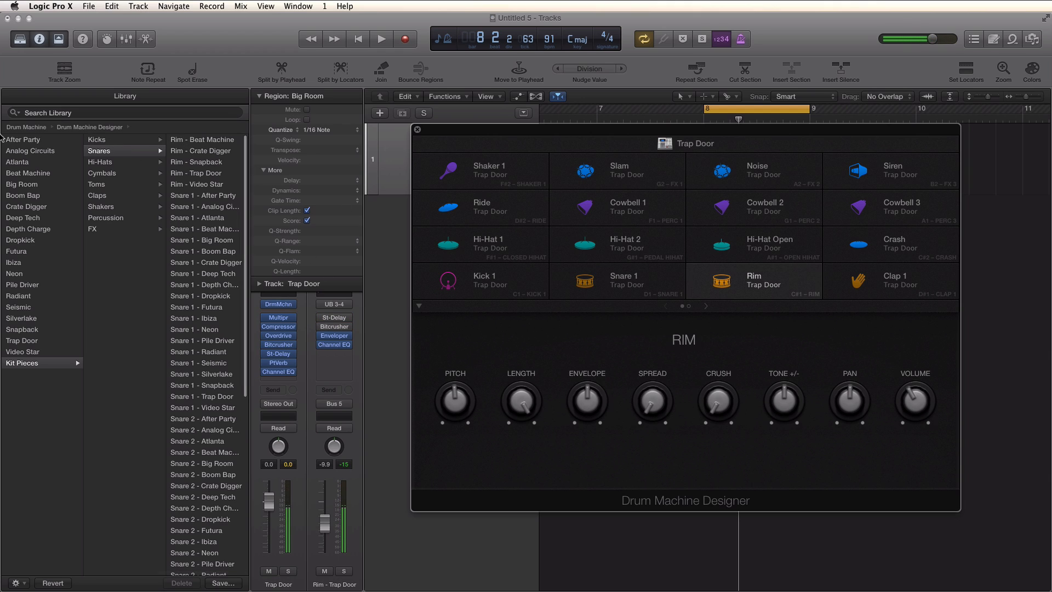
{"action": "left_click", "coordinate": [557, 278]}
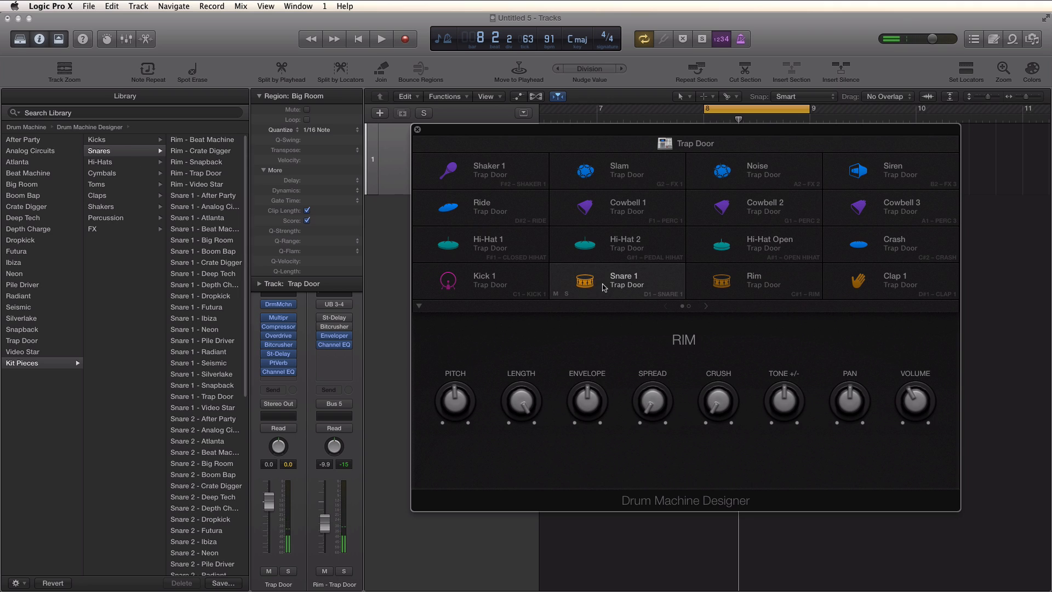
- Audition the Deep Tech, Depth Charge, Dropkick, Futura, Ibiza and Neon snare samples on the Snare 1 pad during playback
{"action": "left_click", "coordinate": [34, 362]}
{"action": "left_click", "coordinate": [107, 154]}
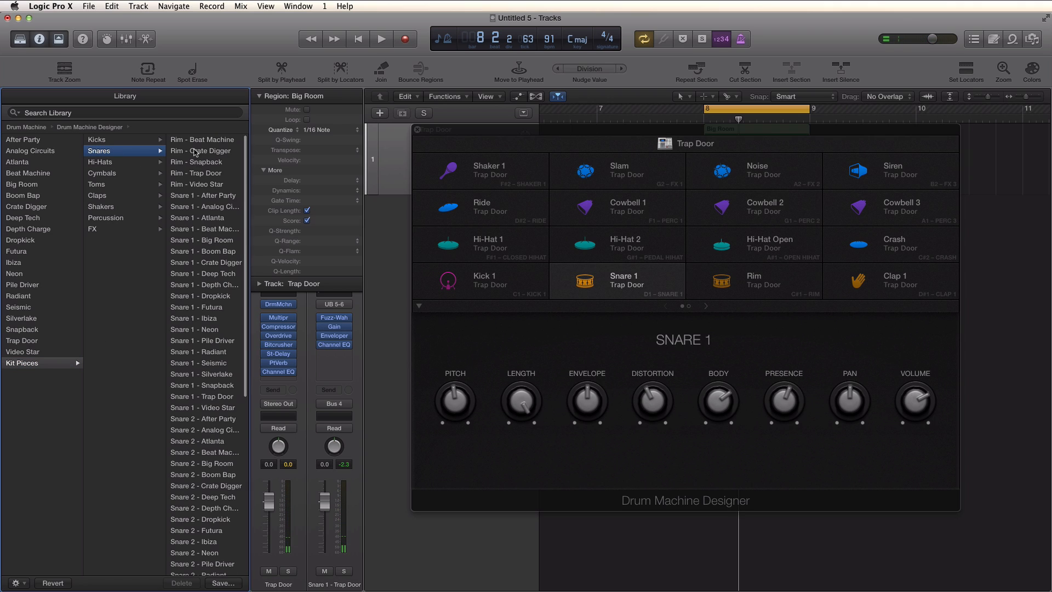
{"action": "left_click", "coordinate": [627, 286]}
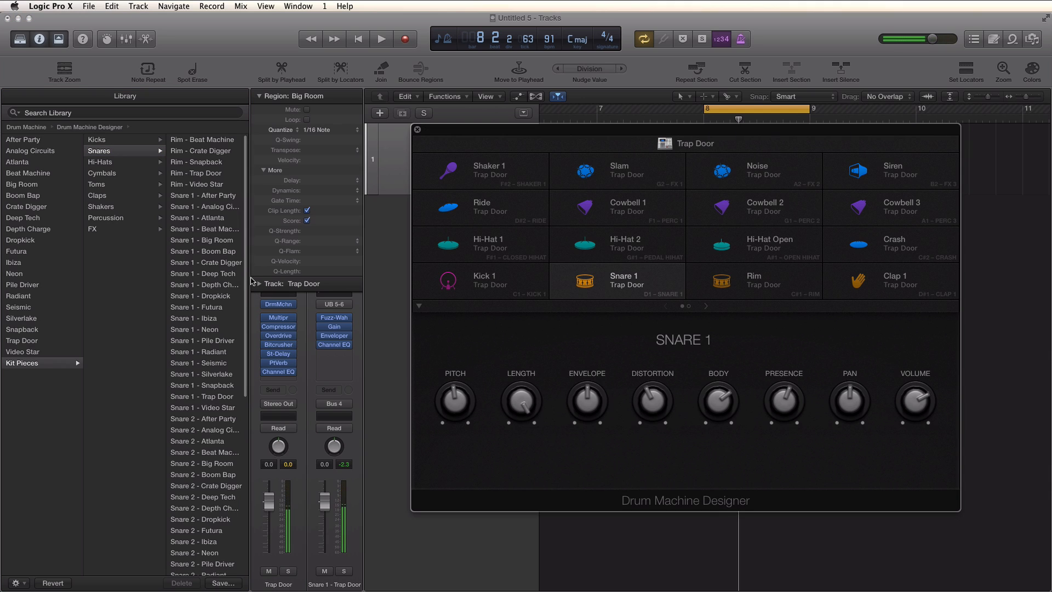
{"action": "key", "text": "space"}
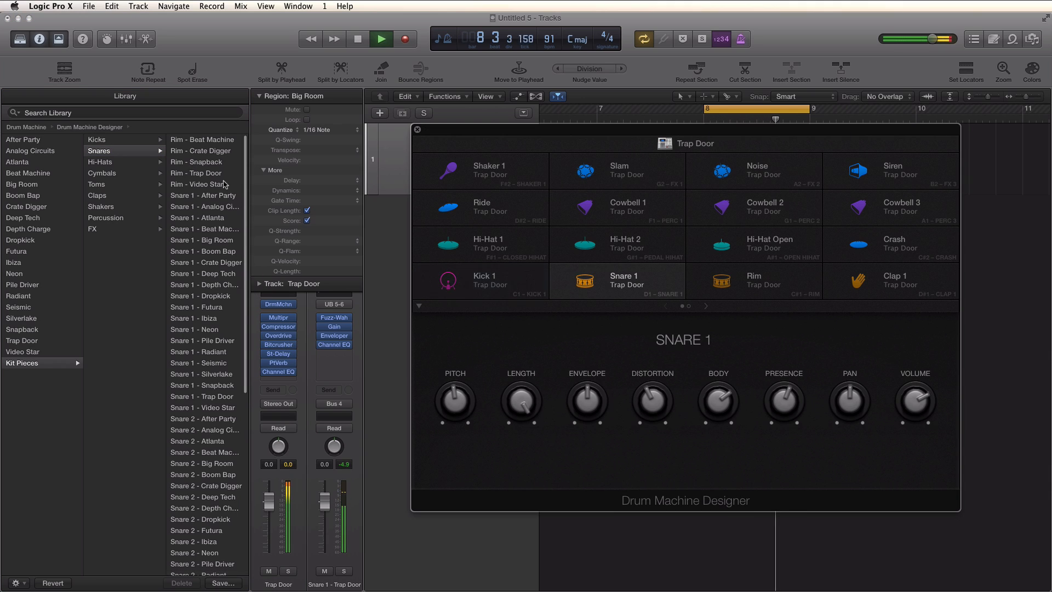
{"action": "key", "text": "space"}
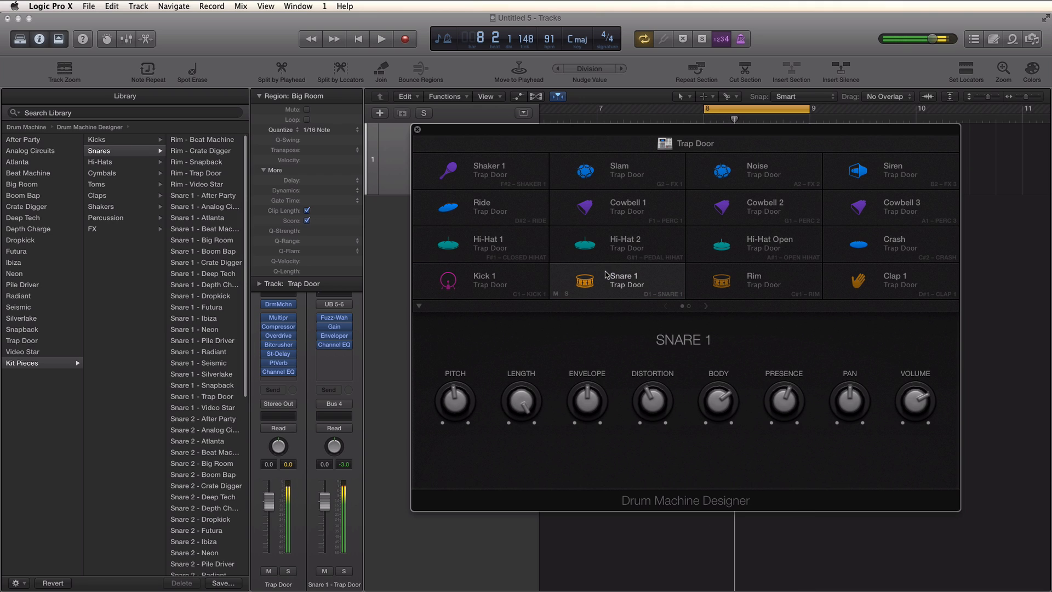
{"action": "left_click", "coordinate": [224, 275]}
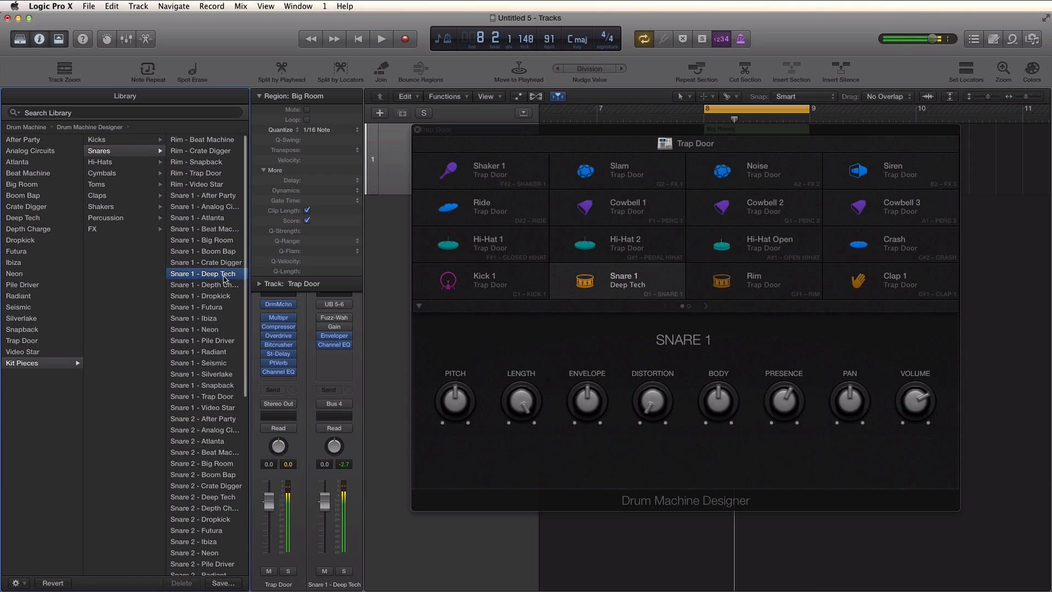
{"action": "key", "text": "space"}
{"action": "left_click", "coordinate": [222, 285]}
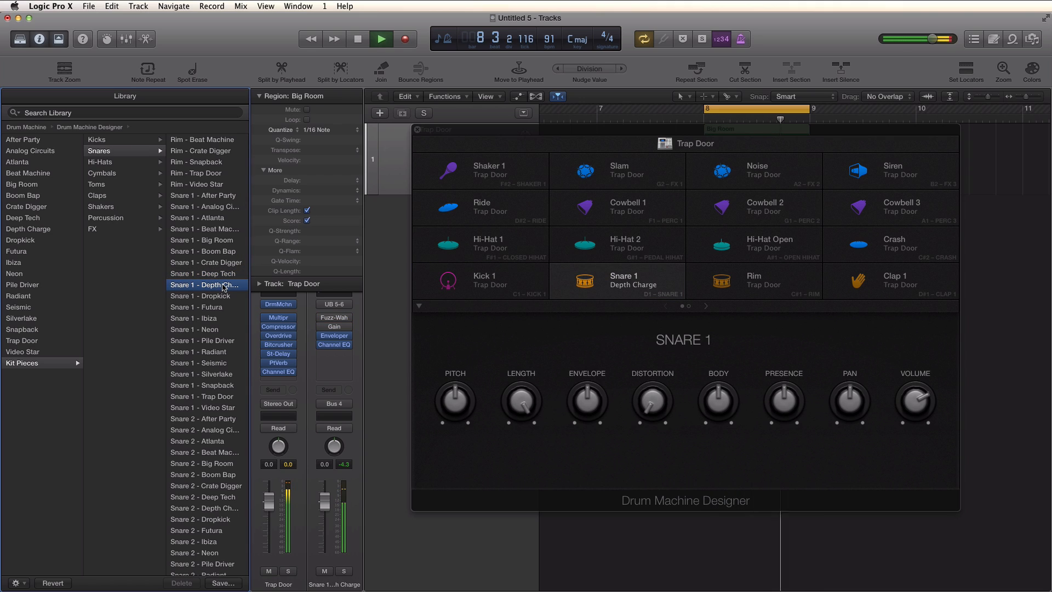
{"action": "left_click", "coordinate": [217, 297]}
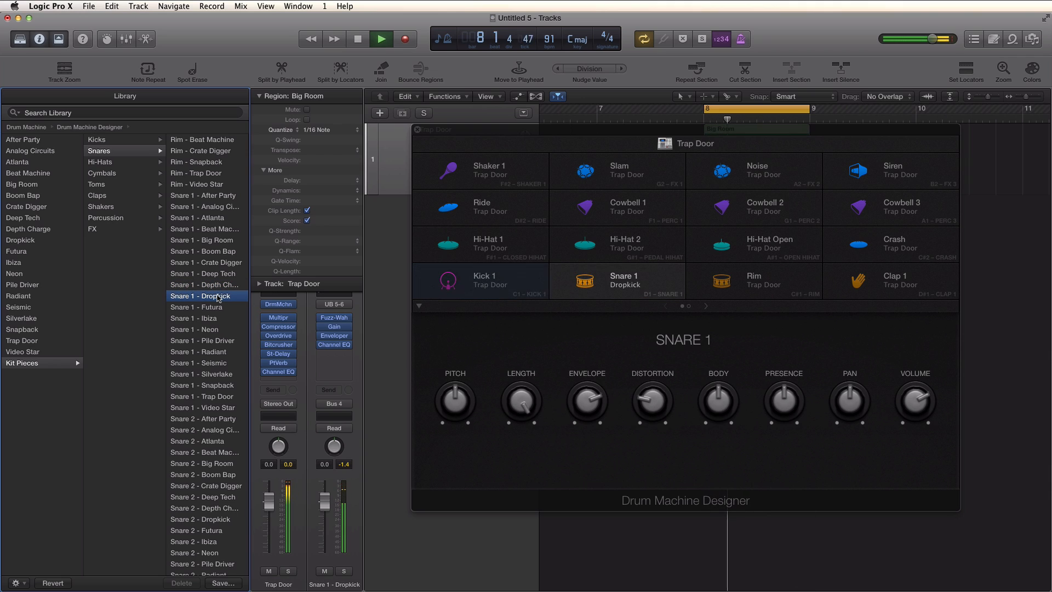
{"action": "key", "text": "space"}
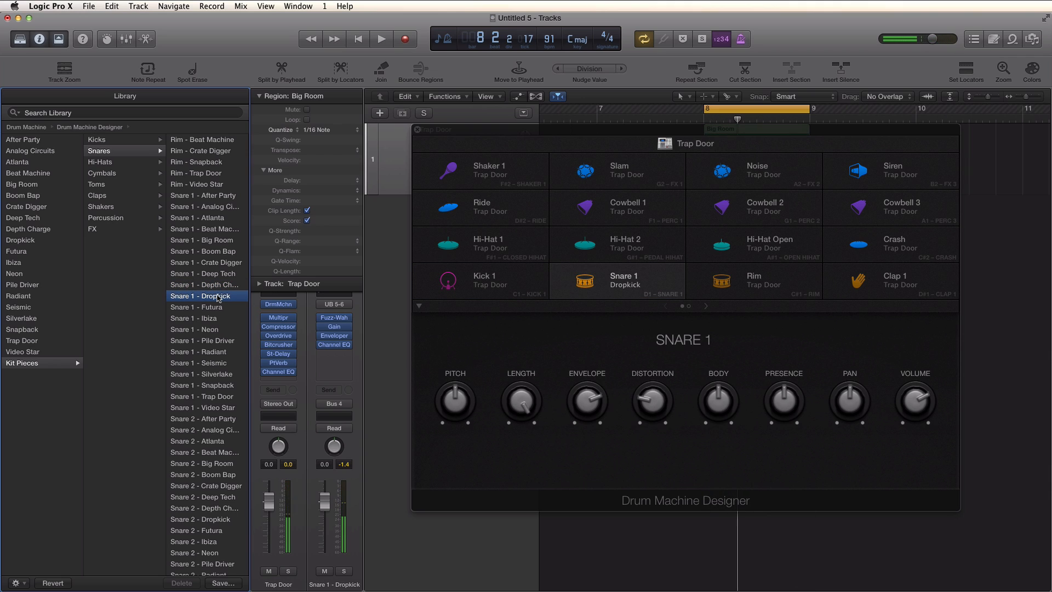
{"action": "key", "text": "space"}
{"action": "left_click", "coordinate": [214, 308]}
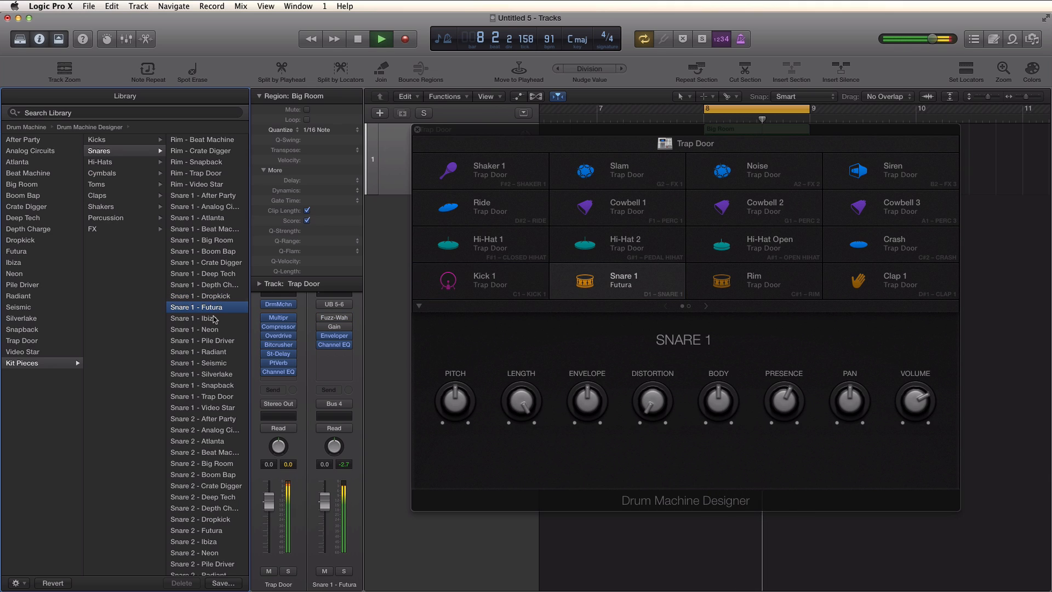
{"action": "left_click", "coordinate": [212, 318]}
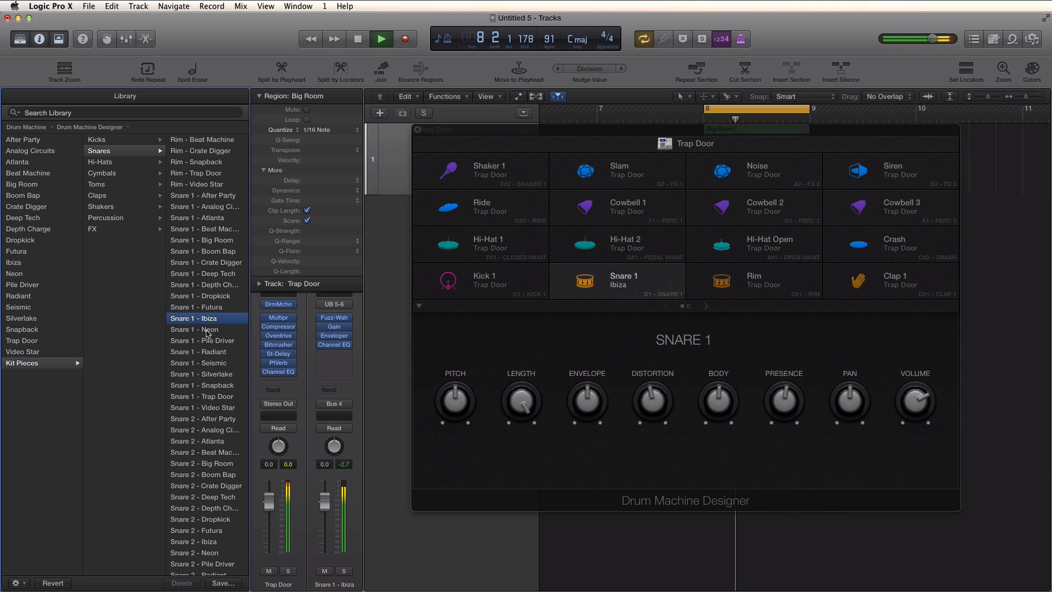
{"action": "left_click", "coordinate": [206, 329]}
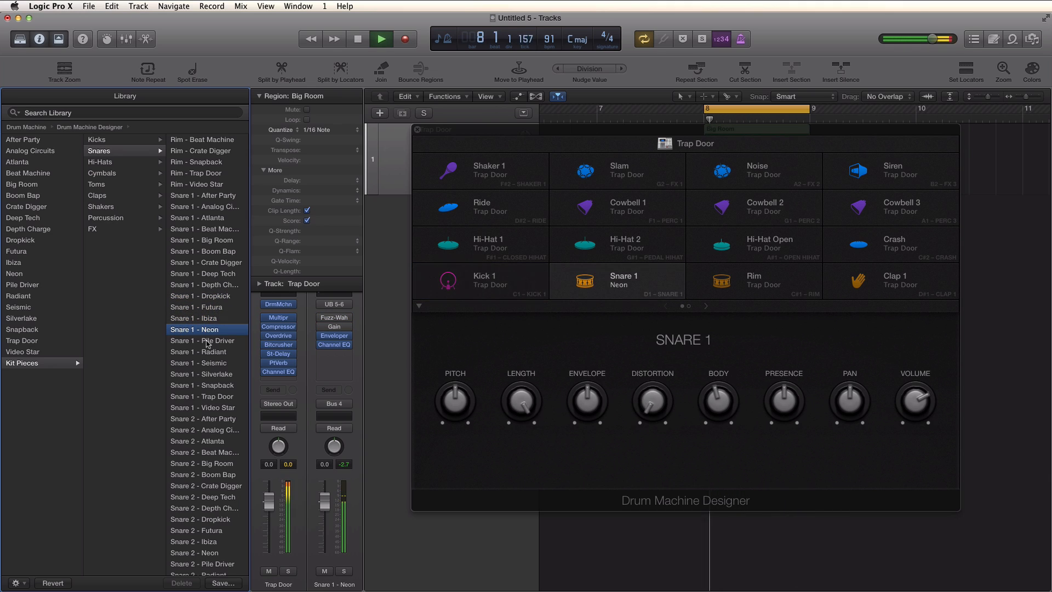
{"action": "key", "text": "space"}
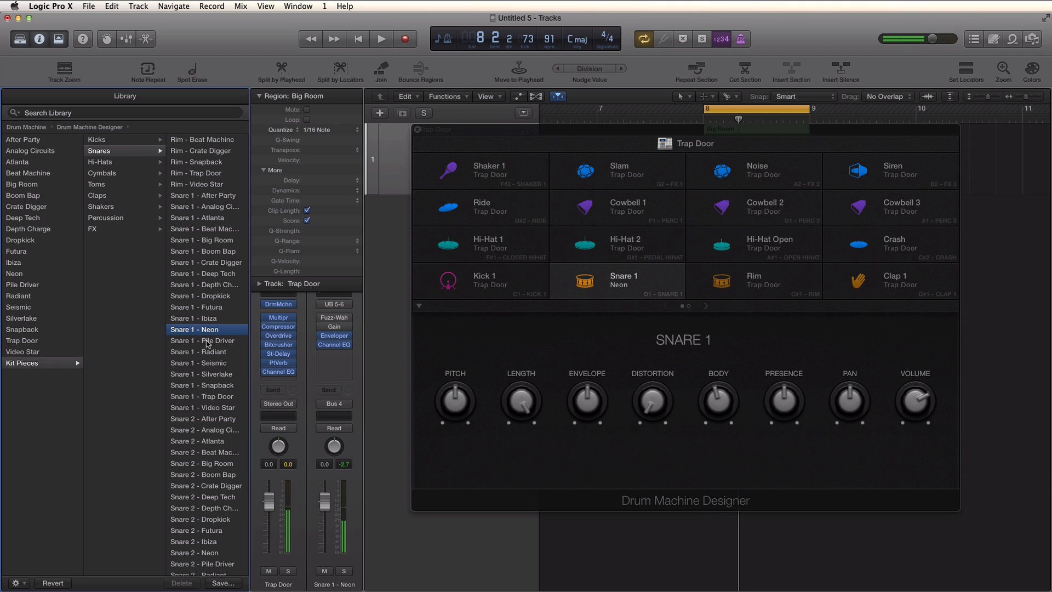
- Load the Snare 1 - Trap Door sample back onto the Snare 1 pad and play it back
{"action": "left_click", "coordinate": [208, 397]}
{"action": "key", "text": "space"}
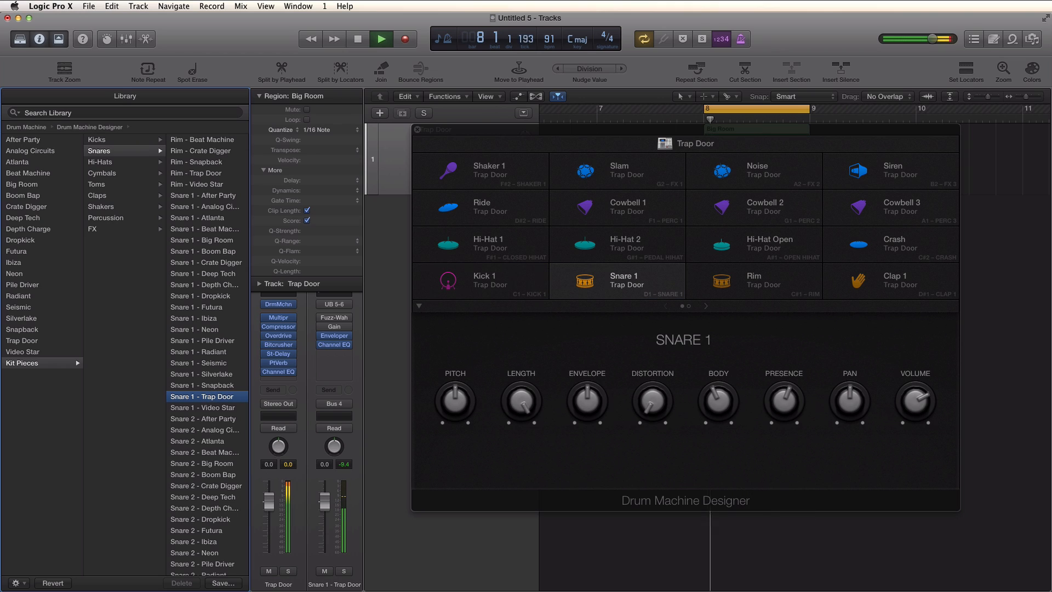
{"action": "key", "text": "space"}
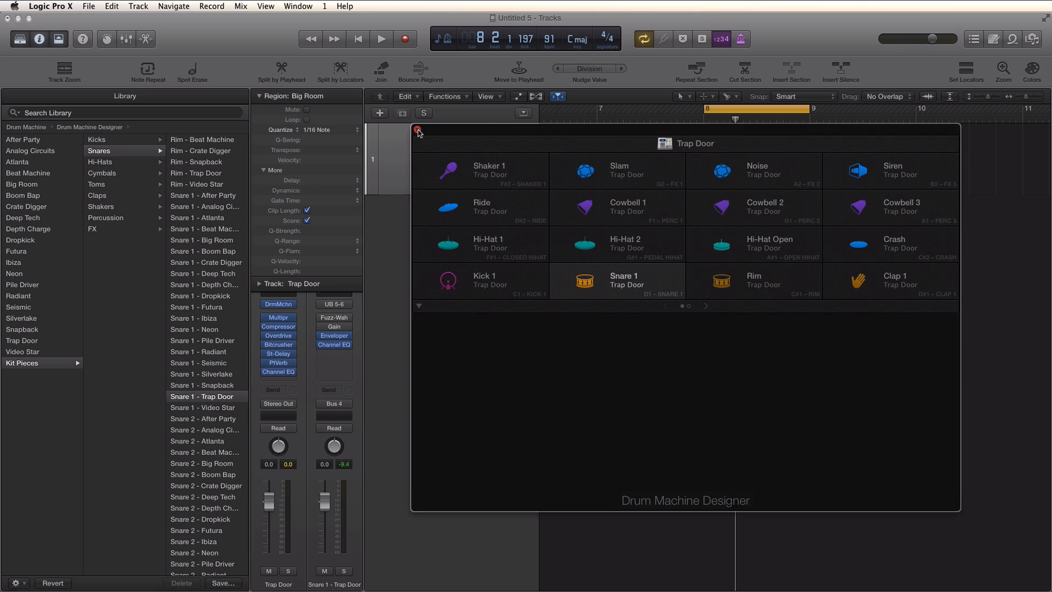
- Enlarge the Trap Door track, reopen the Drum Machine Designer and inspect the Kick 1 pad's controls
{"action": "left_click", "coordinate": [417, 130]}
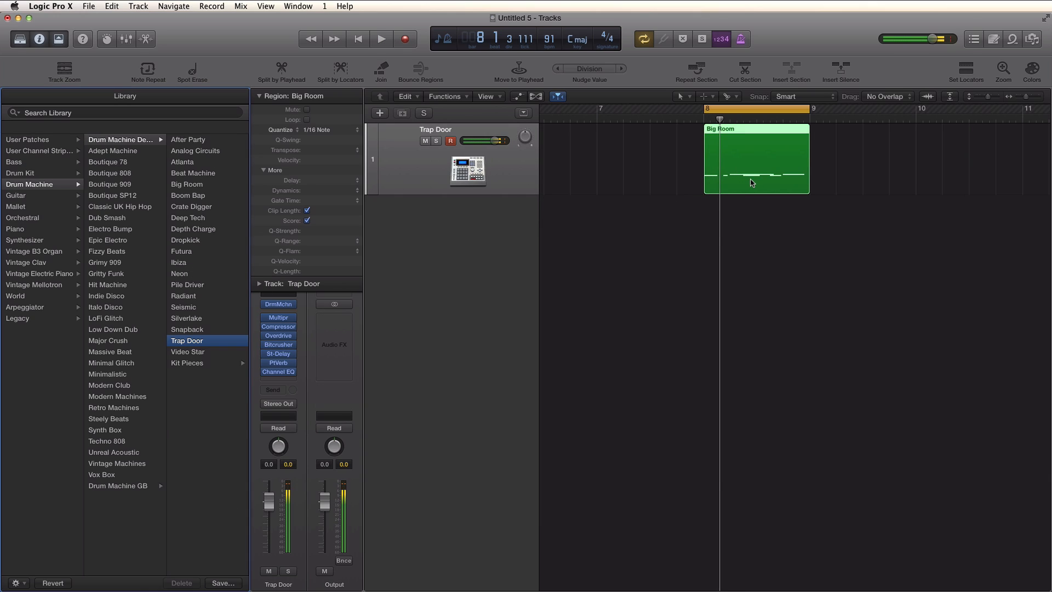
{"action": "key", "text": "super+Down"}
{"action": "key", "text": "super+Down"}
{"action": "key", "text": "super+Down"}
{"action": "key", "text": "super+Down"}
{"action": "key", "text": "super+Down"}
{"action": "key", "text": "super+Down"}
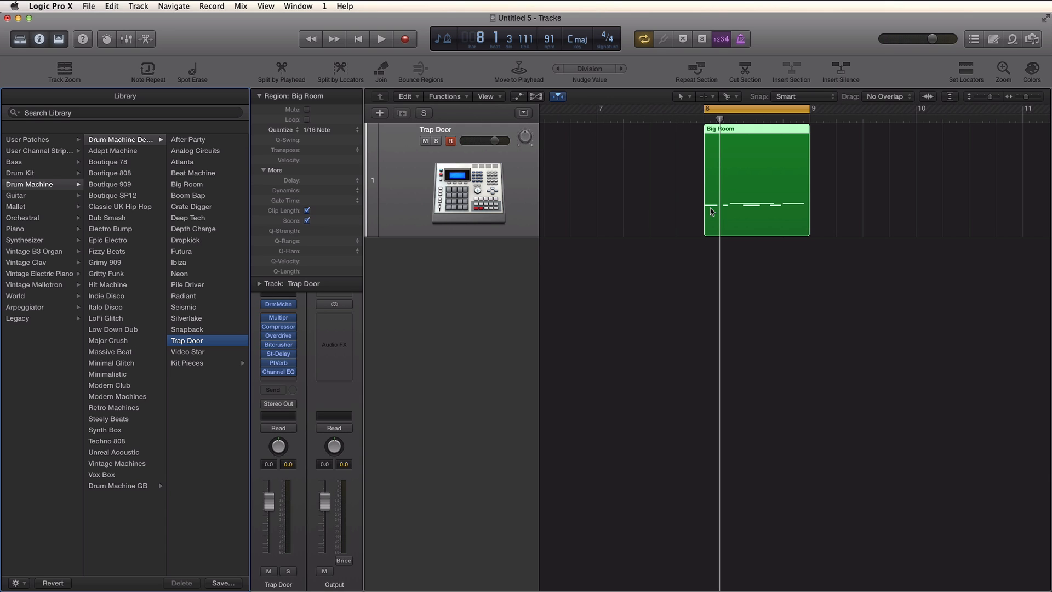
{"action": "left_click", "coordinate": [278, 305]}
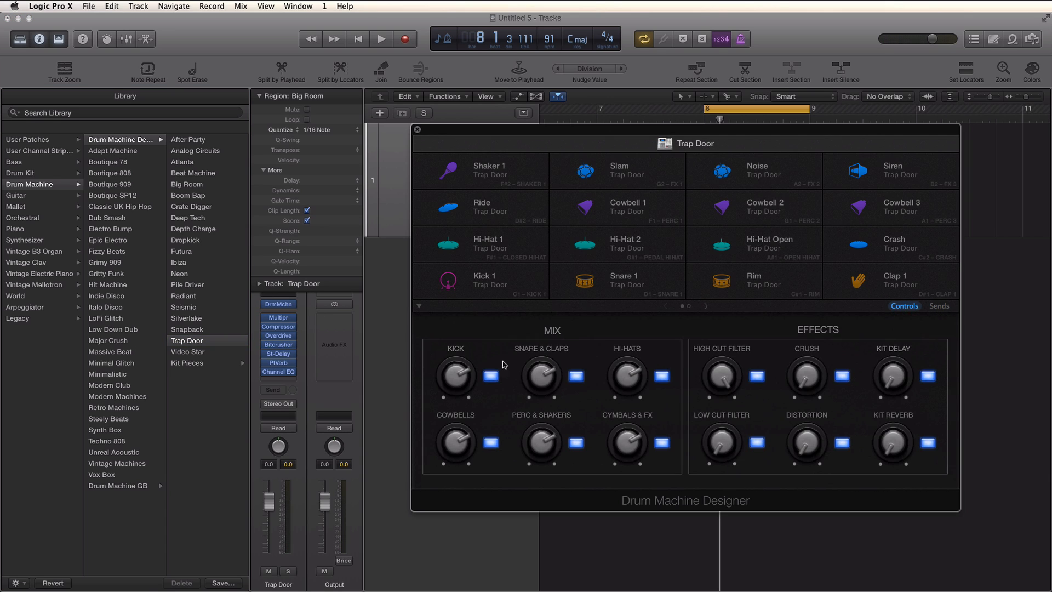
{"action": "left_click", "coordinate": [466, 291]}
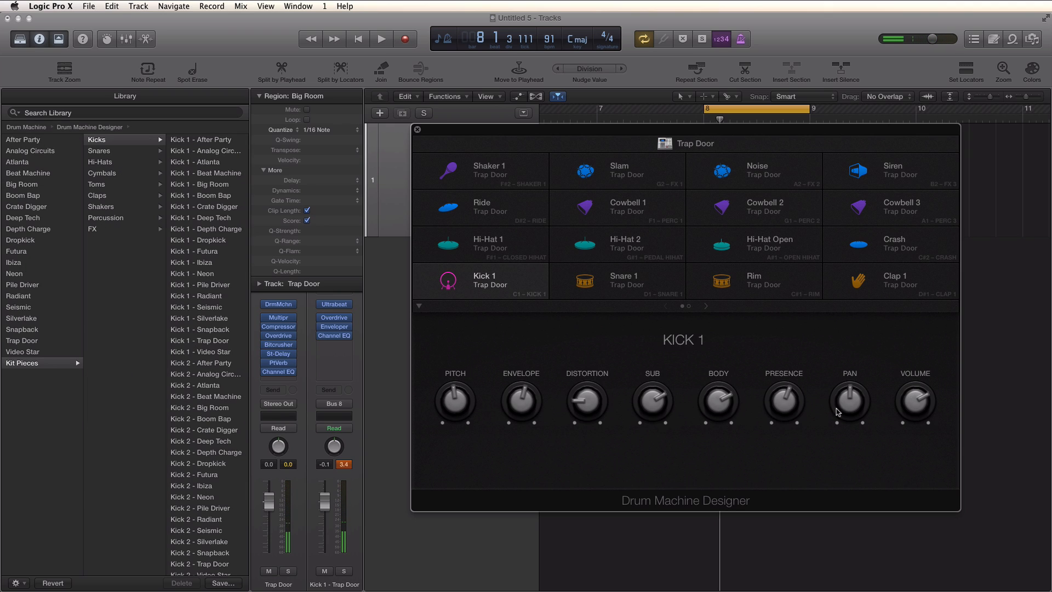
{"action": "left_click", "coordinate": [419, 131]}
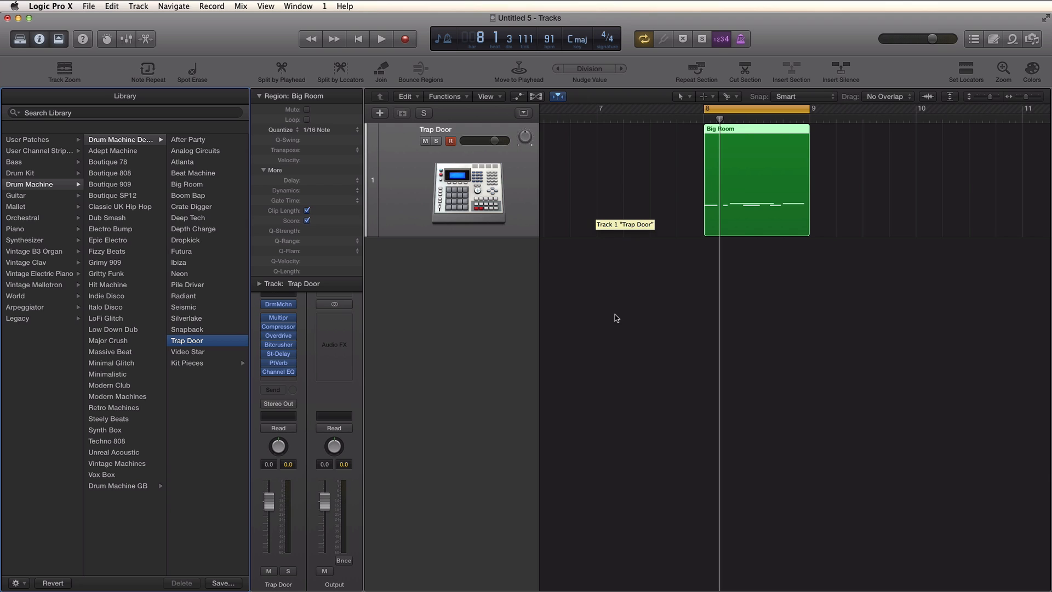
- Open the Mixer showing all channel strips, including each drum pad, and enlarge it
{"action": "key", "text": "x"}
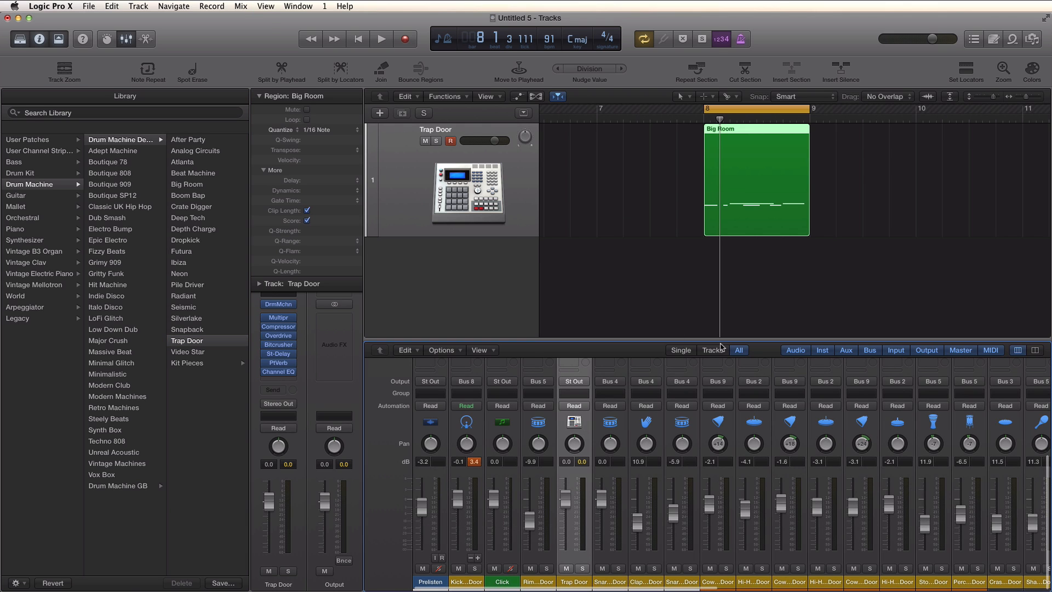
{"action": "left_click", "coordinate": [720, 351]}
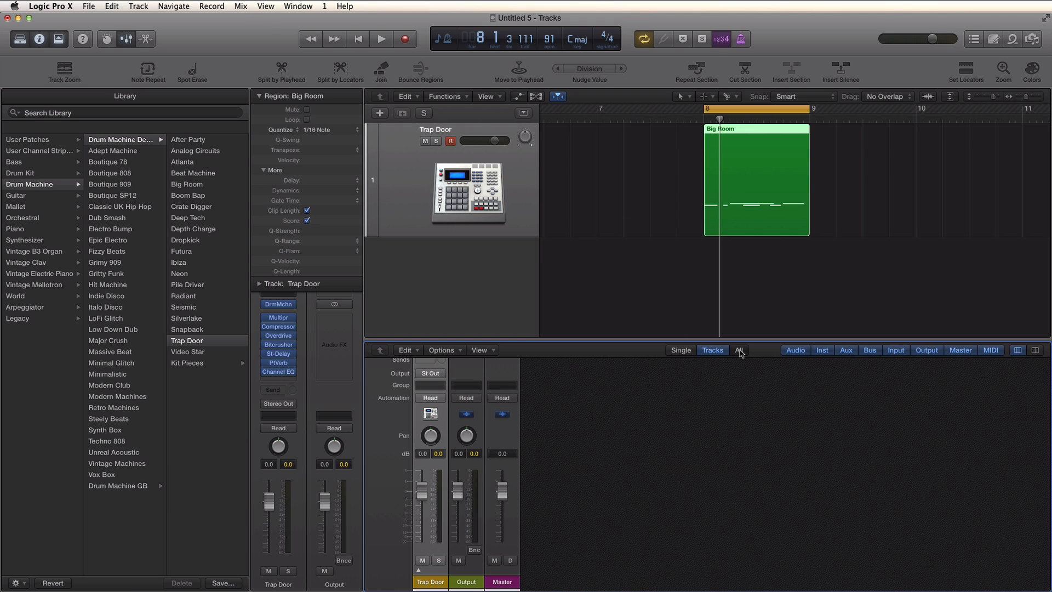
{"action": "left_click", "coordinate": [739, 351]}
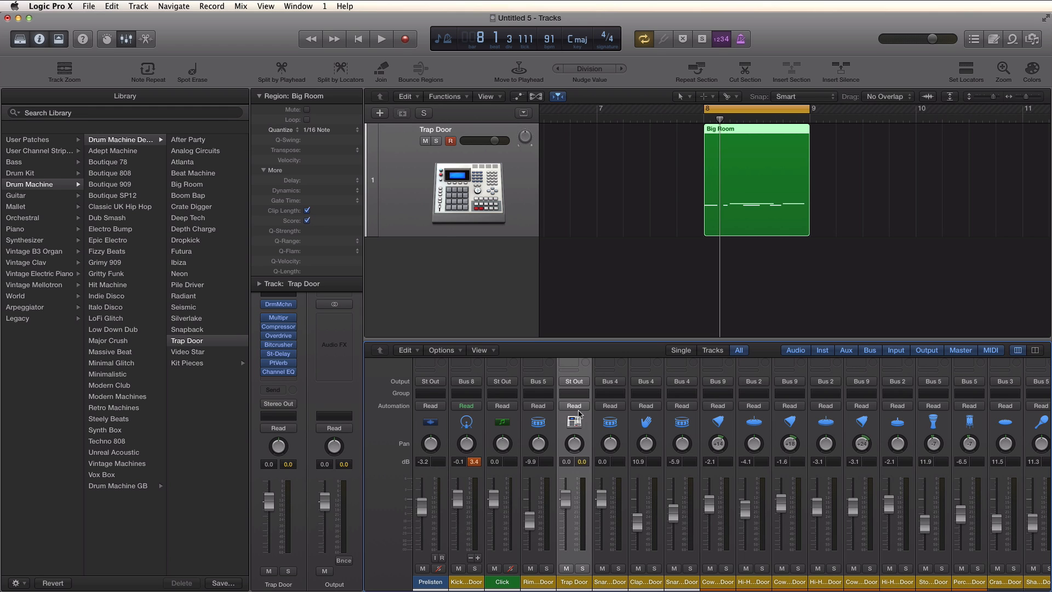
{"action": "scroll", "coordinate": [579, 414], "scroll_direction": "up", "scroll_amount": 5}
{"action": "left_click_drag", "start_coordinate": [620, 342], "coordinate": [638, 133]}
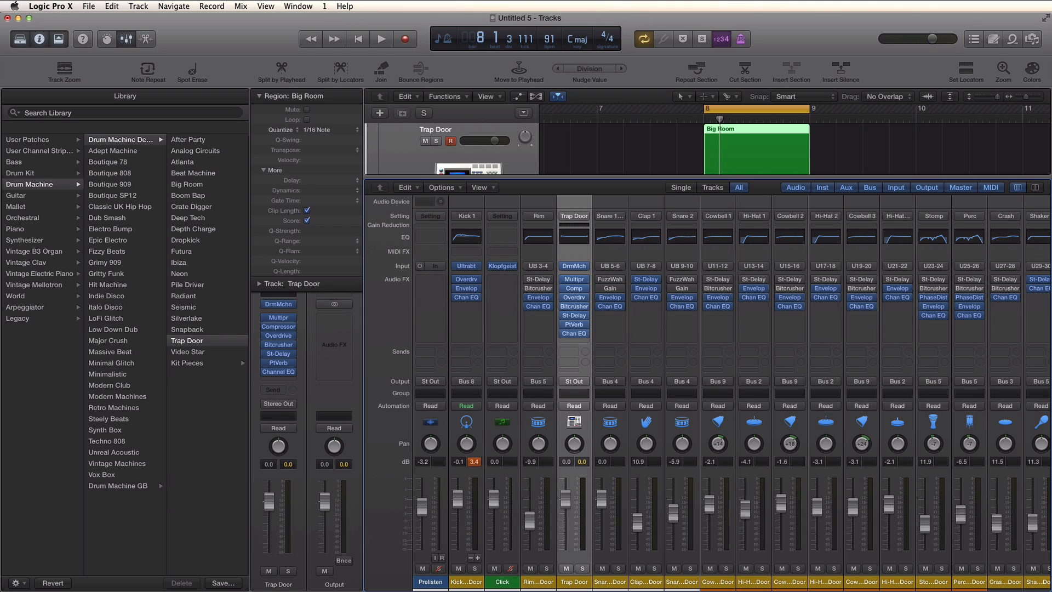
- Solo the Trap Door channel and lower its fader to -3.6 dB during playback
{"action": "left_click", "coordinate": [467, 582]}
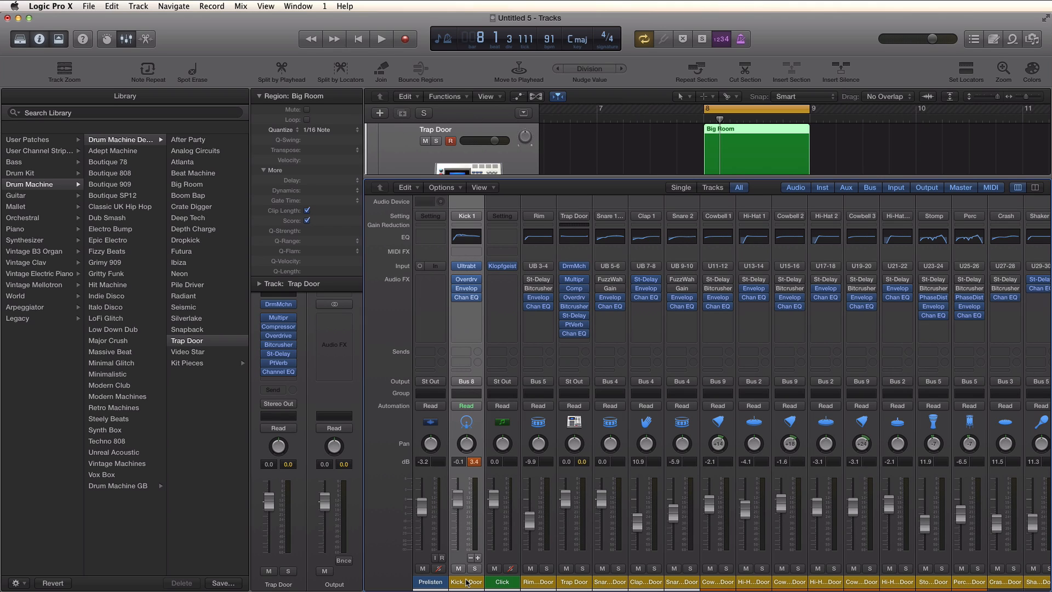
{"action": "left_click", "coordinate": [565, 584]}
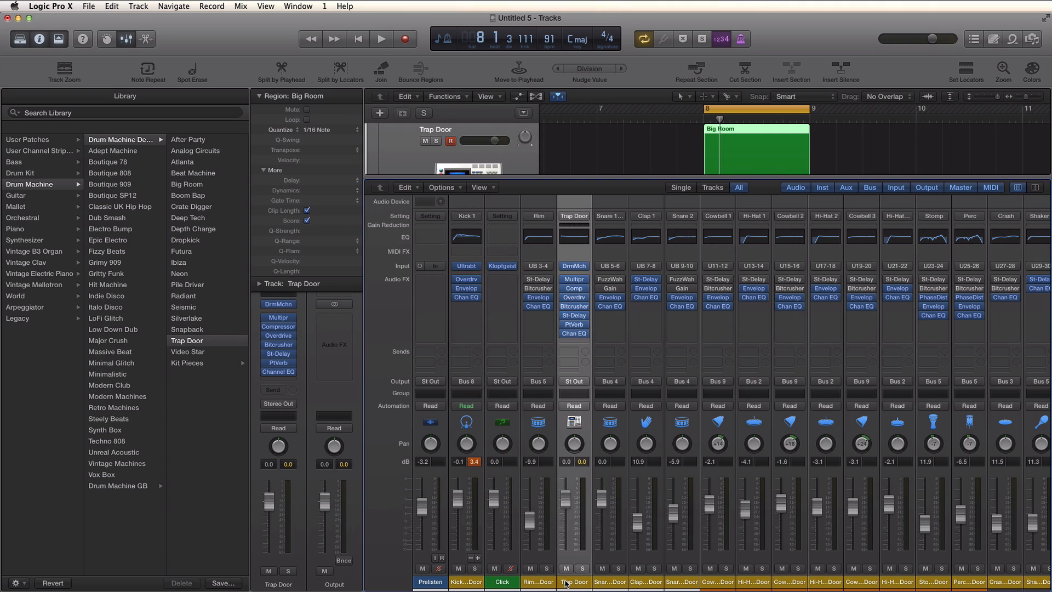
{"action": "left_click", "coordinate": [468, 584]}
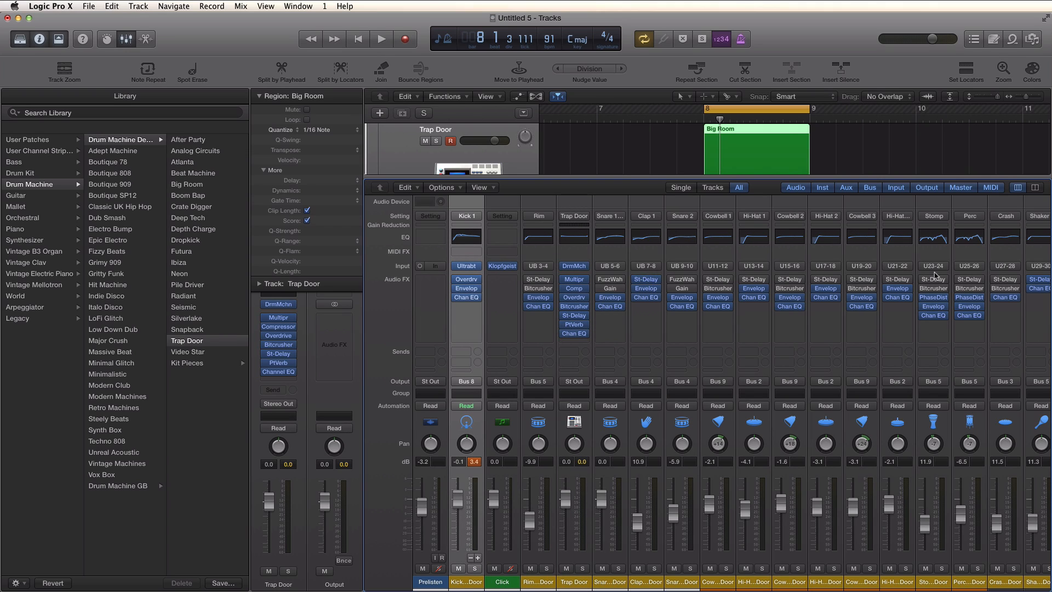
{"action": "key", "text": "space"}
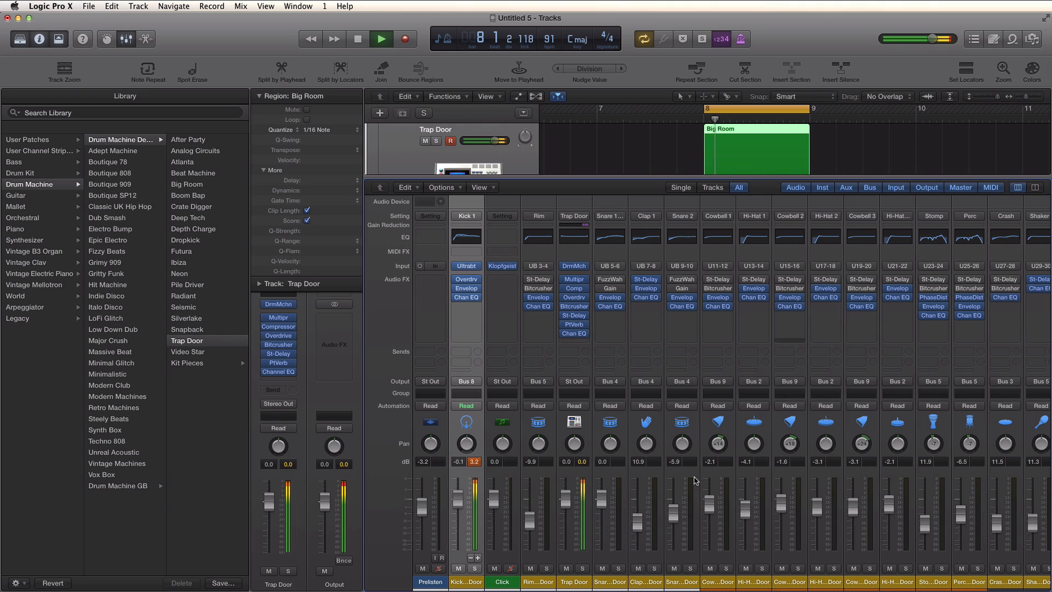
{"action": "left_click", "coordinate": [582, 568]}
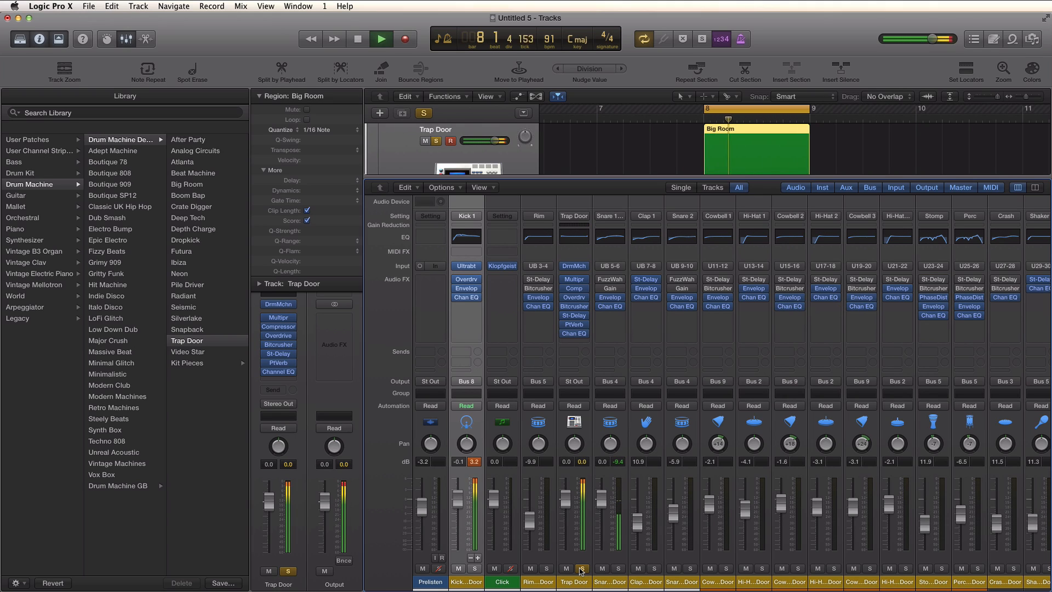
{"action": "left_click_drag", "start_coordinate": [566, 499], "coordinate": [566, 508]}
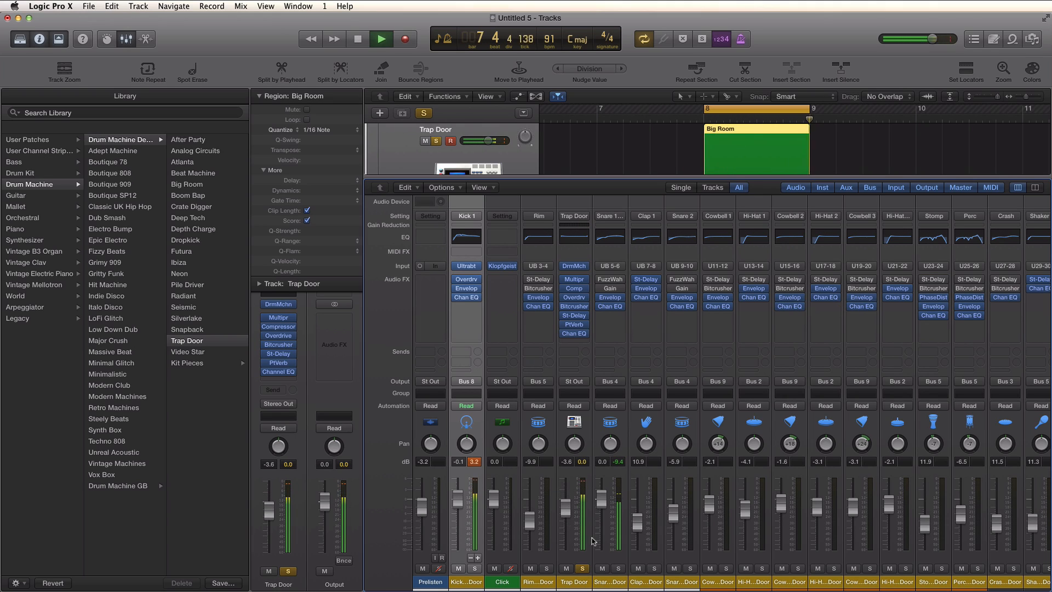
- Solo the Snare 1 channel as well, stop playback and close the Mixer
{"action": "left_click", "coordinate": [619, 568]}
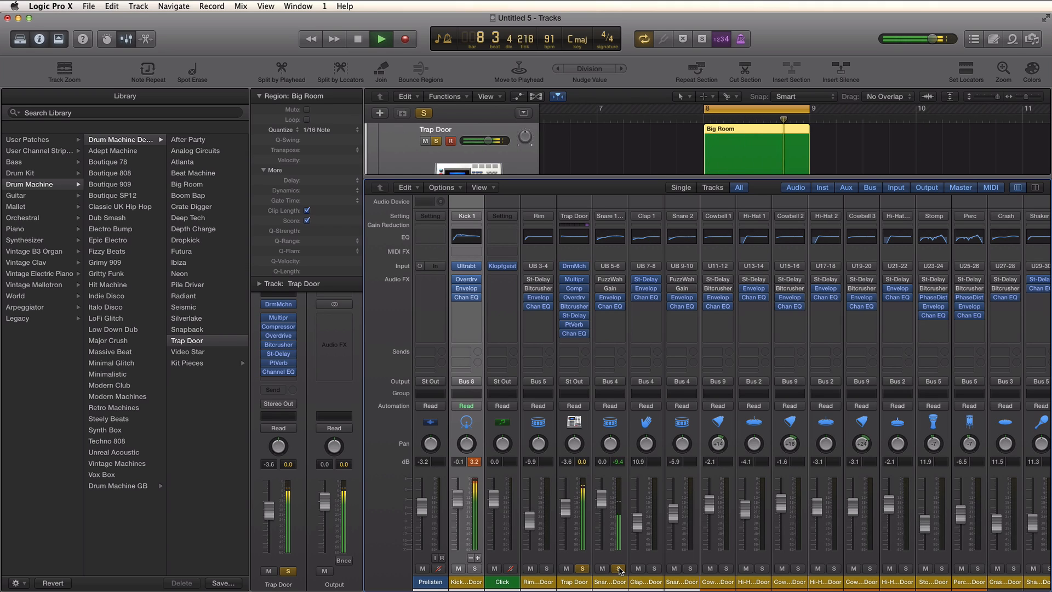
{"action": "key", "text": "space"}
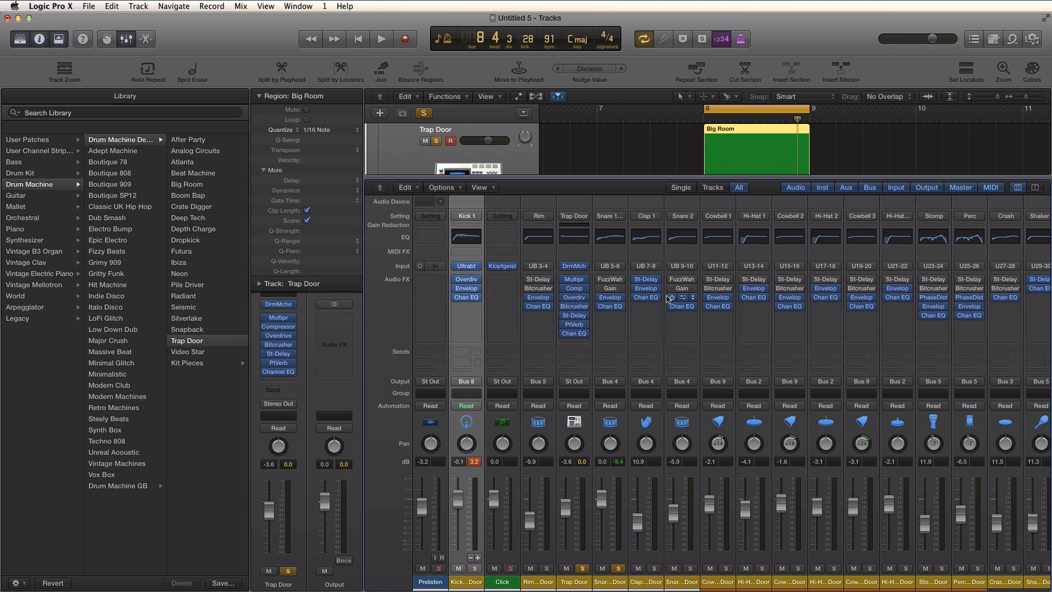
{"action": "key", "text": "x"}
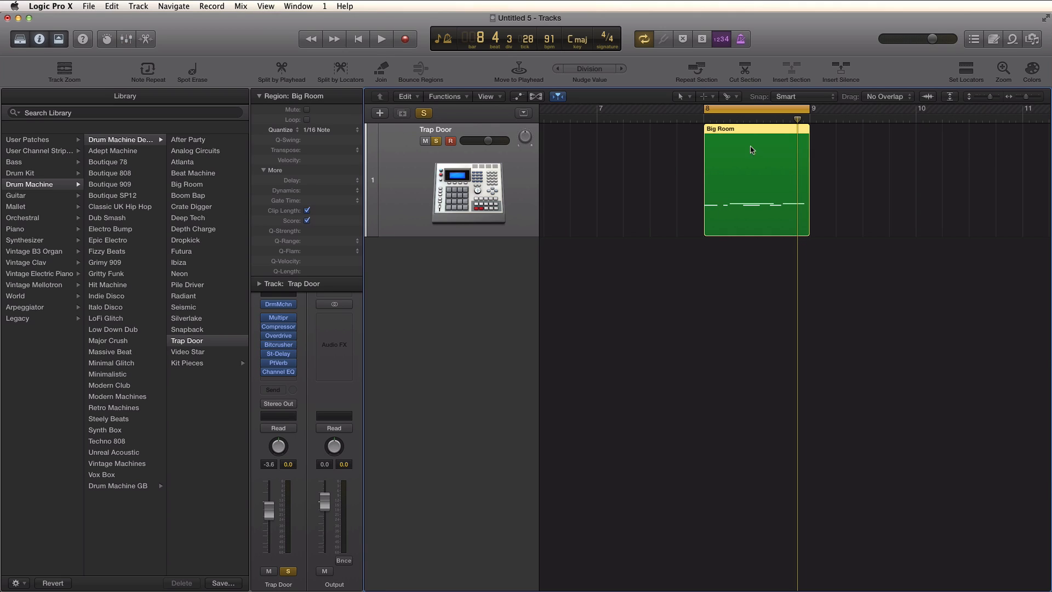
- Separate the Big Room region by note pitch and expand the Trap Door track stack
{"action": "left_click", "coordinate": [682, 164]}
{"action": "left_click", "coordinate": [731, 154]}
{"action": "right_click", "coordinate": [731, 153]}
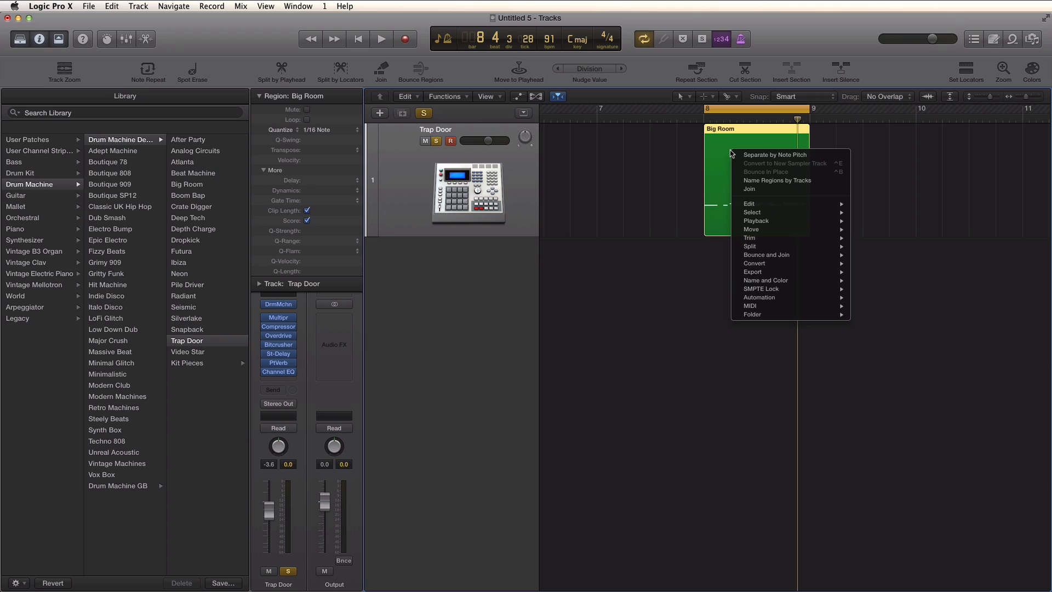
{"action": "left_click", "coordinate": [762, 155]}
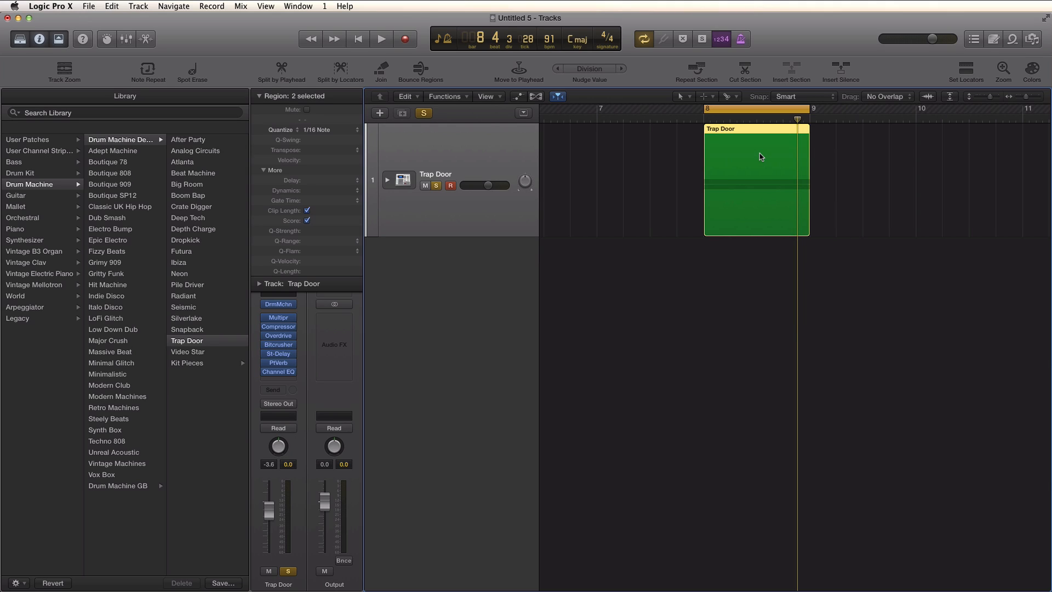
{"action": "left_click", "coordinate": [387, 181]}
{"action": "scroll", "coordinate": [713, 213], "scroll_direction": "down", "scroll_amount": 1}
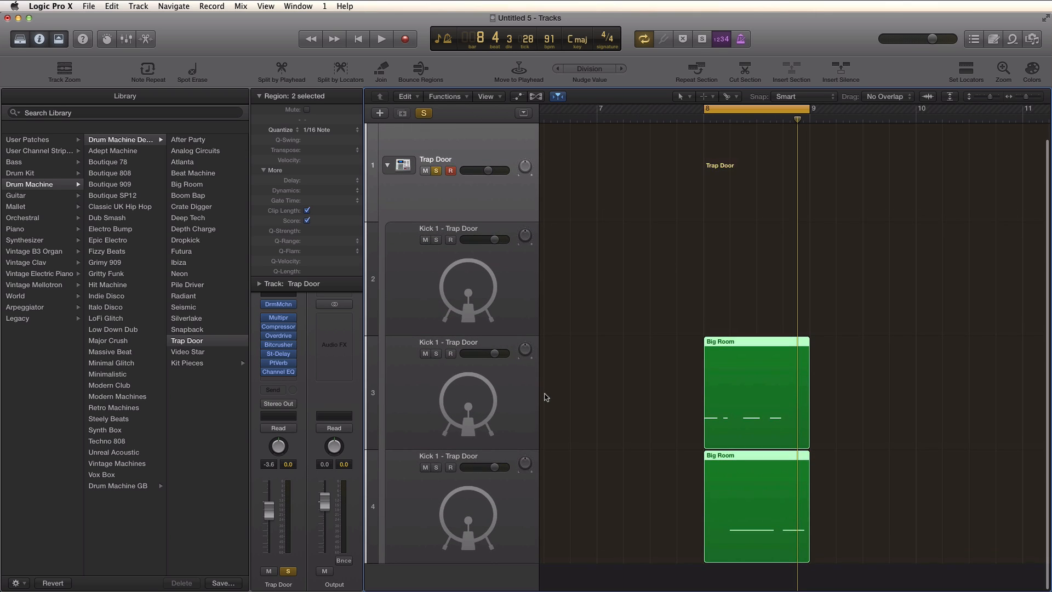
- Copy the lowest kick track's Big Room region to bar 9 and extend the cycle range to bar 10, auditioning the loop
{"action": "left_click", "coordinate": [487, 394]}
{"action": "key", "text": "space"}
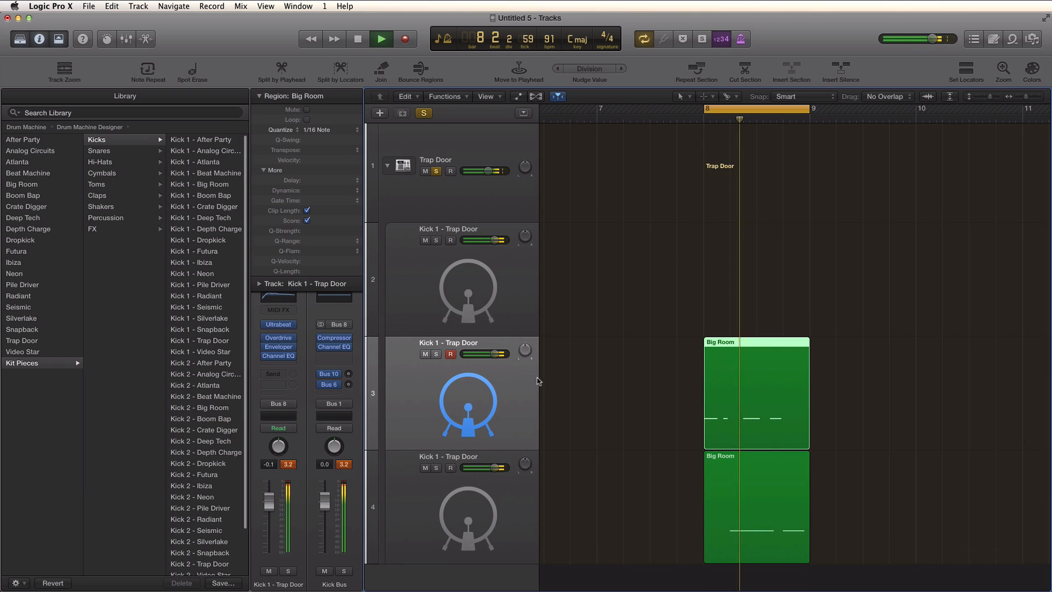
{"action": "scroll", "coordinate": [590, 373], "scroll_direction": "down", "scroll_amount": 5}
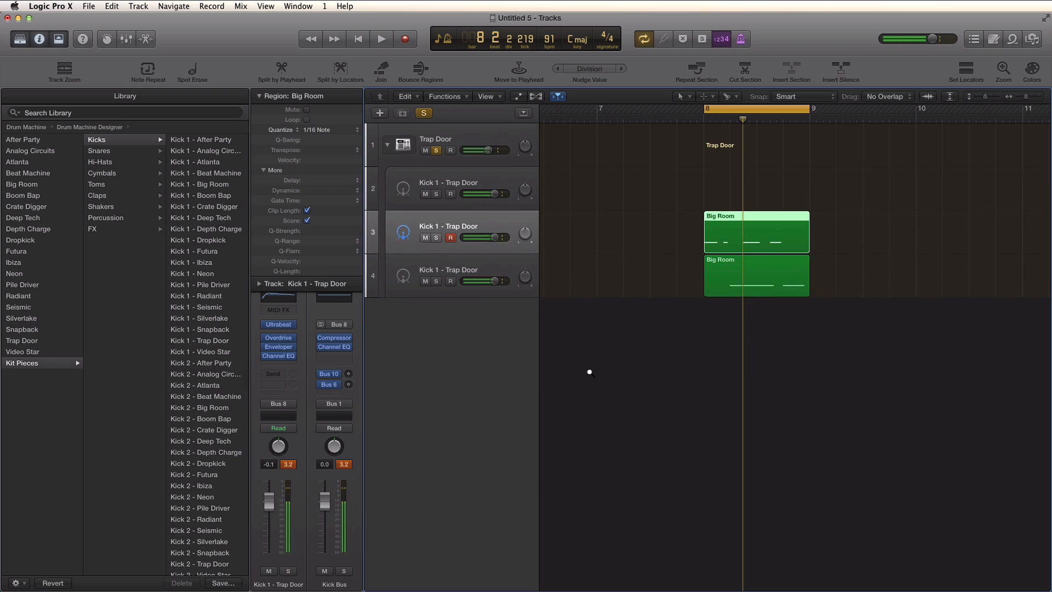
{"action": "scroll", "coordinate": [590, 372], "scroll_direction": "down", "scroll_amount": 3}
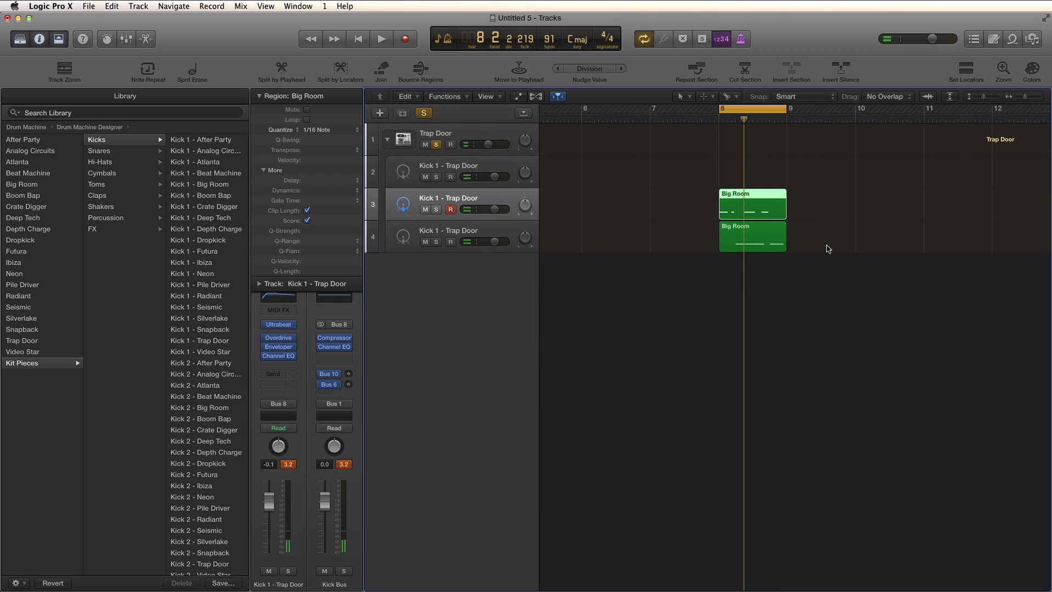
{"action": "left_click_drag", "start_coordinate": [748, 236], "coordinate": [817, 237]}
{"action": "left_click_drag", "start_coordinate": [787, 108], "coordinate": [852, 116]}
{"action": "key", "text": "space"}
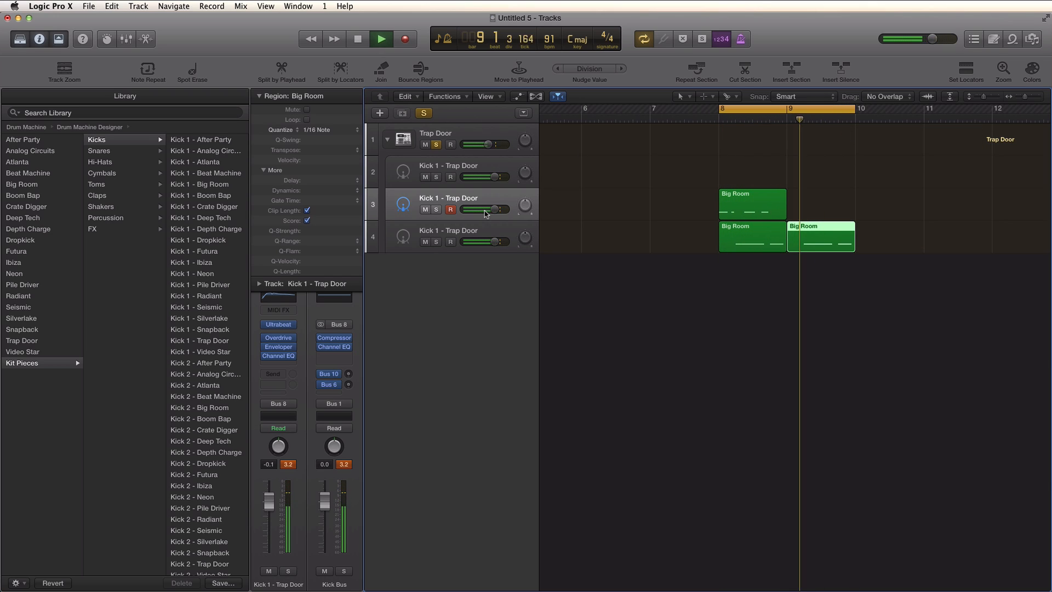
{"action": "key", "text": "space"}
- Select the two lower kick tracks and audition the extended loop again
{"action": "left_click", "coordinate": [485, 234]}
{"action": "left_click", "coordinate": [497, 199]}
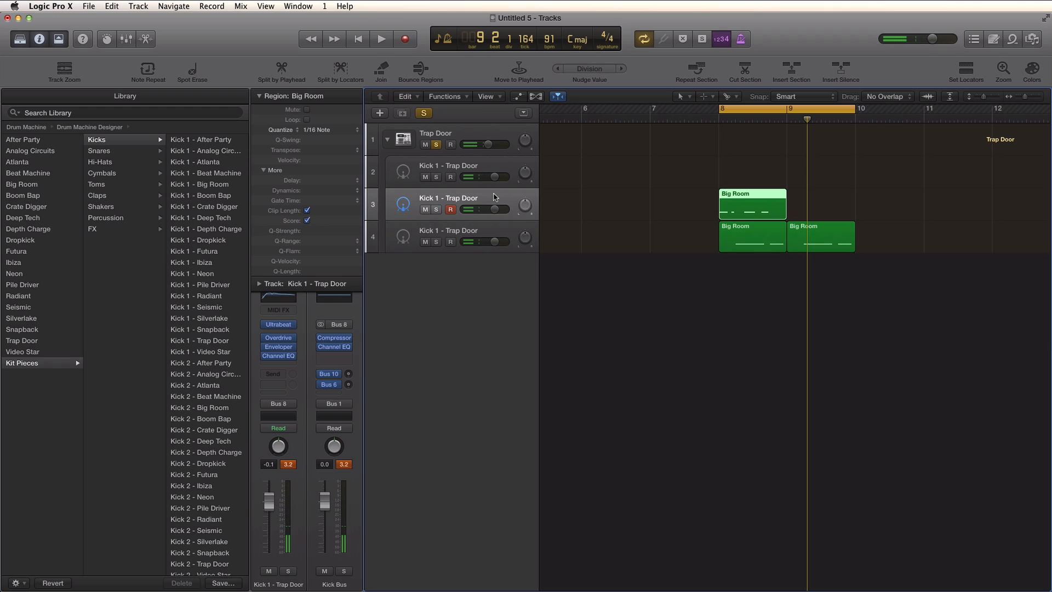
{"action": "key", "text": "space"}
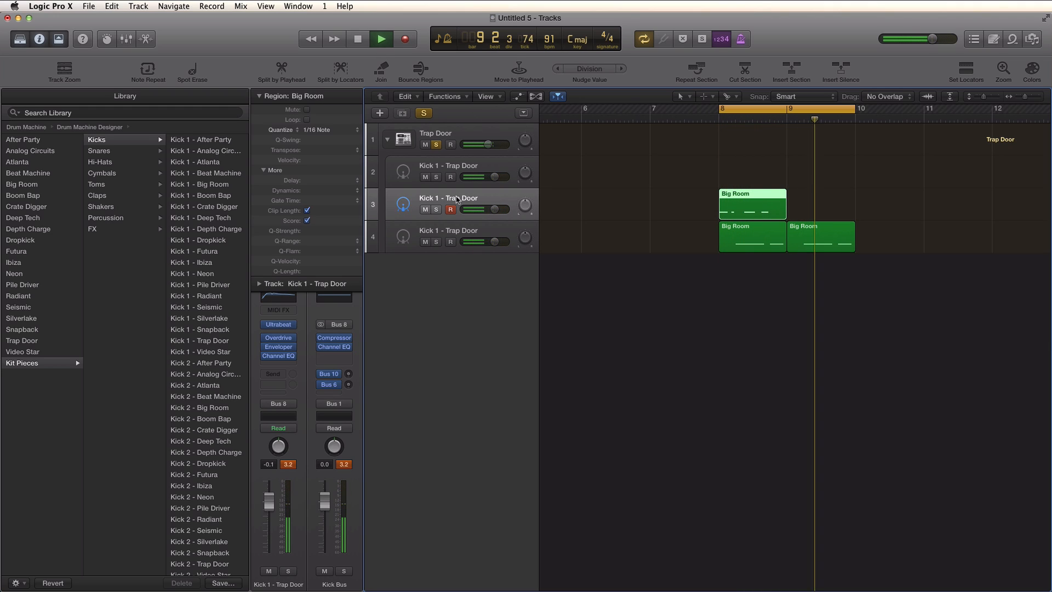
{"action": "key", "text": "space"}
- Collapse the Trap Door stack, open Drum Machine Designer, browse its second page of pads, and close it
{"action": "left_click", "coordinate": [387, 139]}
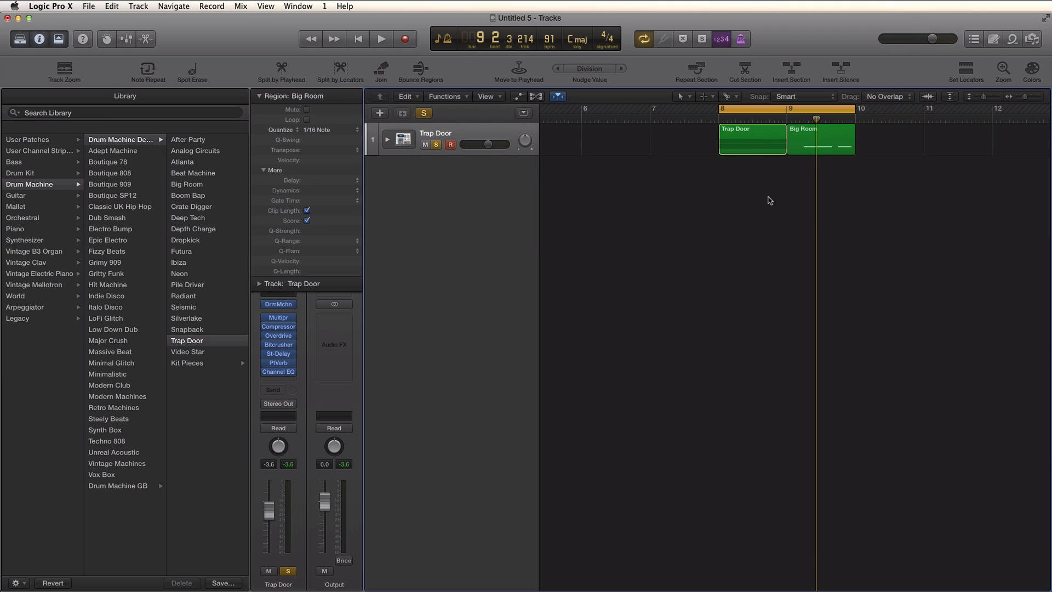
{"action": "left_click", "coordinate": [388, 140]}
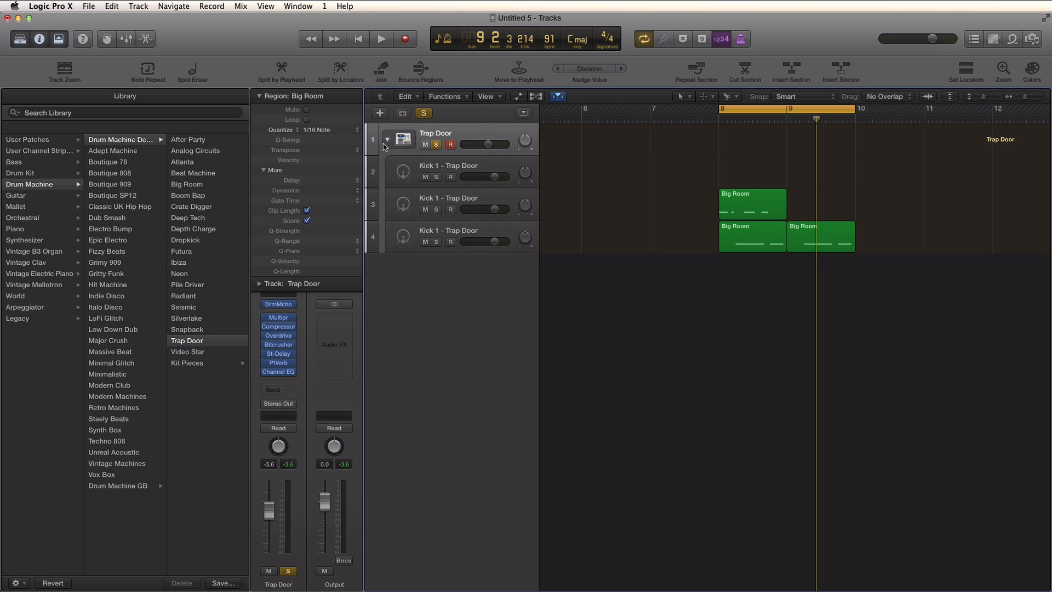
{"action": "left_click", "coordinate": [388, 140]}
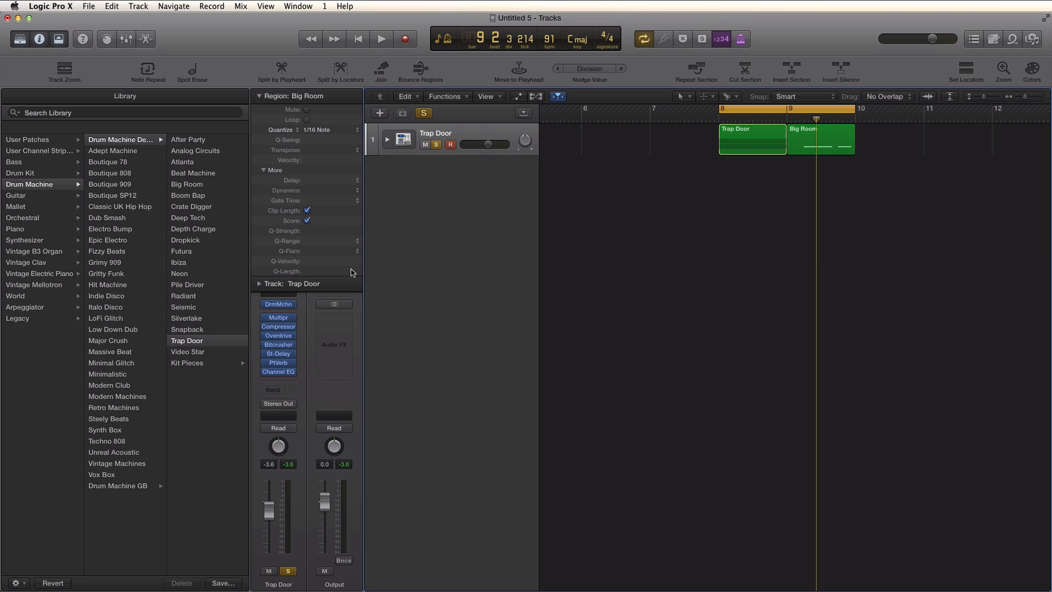
{"action": "left_click", "coordinate": [280, 304]}
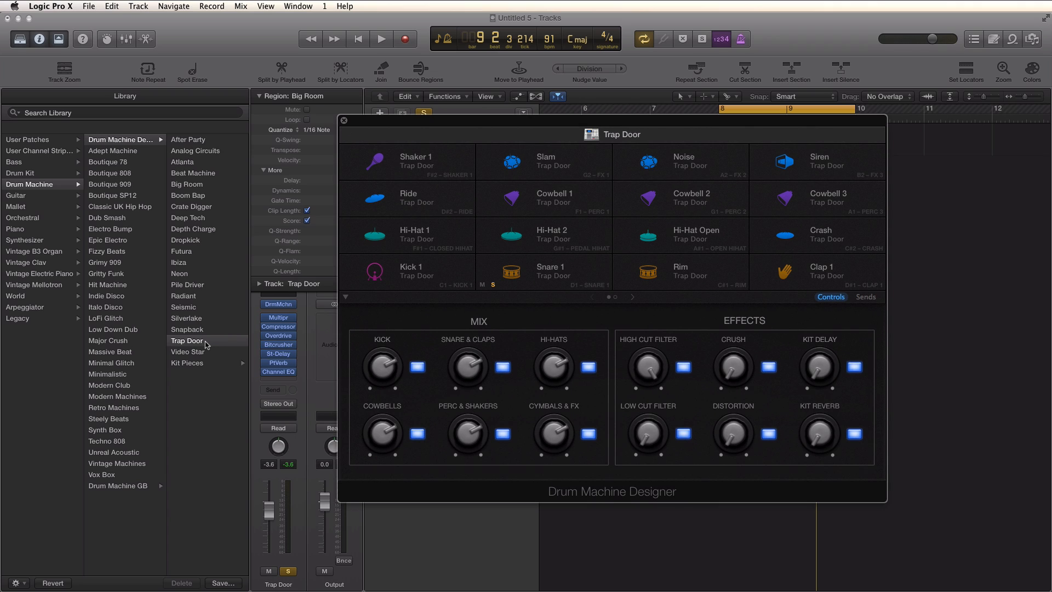
{"action": "mouse_move", "coordinate": [757, 287]}
{"action": "left_click", "coordinate": [632, 297]}
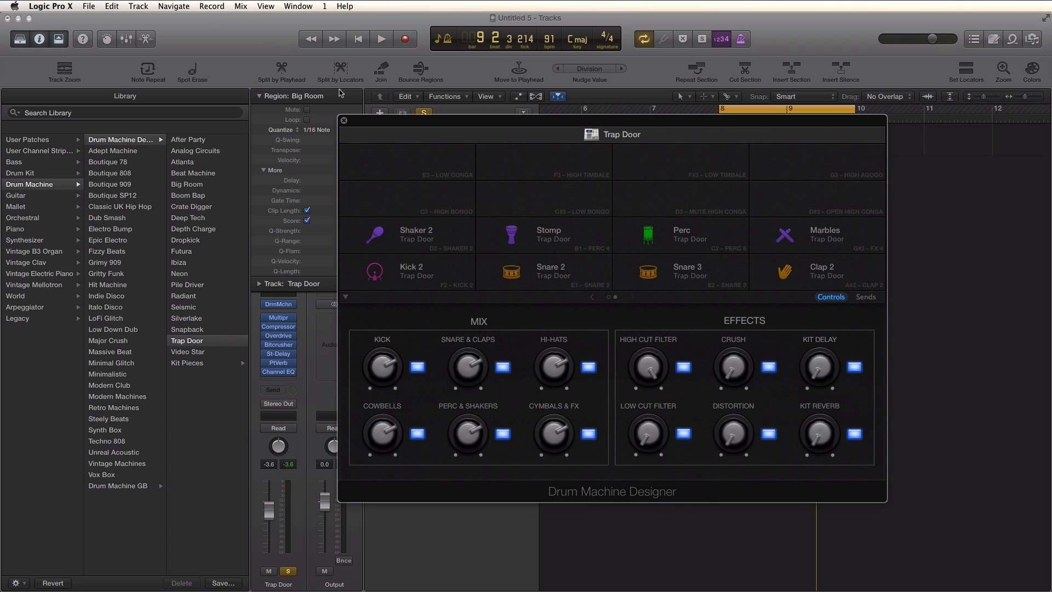
{"action": "left_click", "coordinate": [344, 120]}
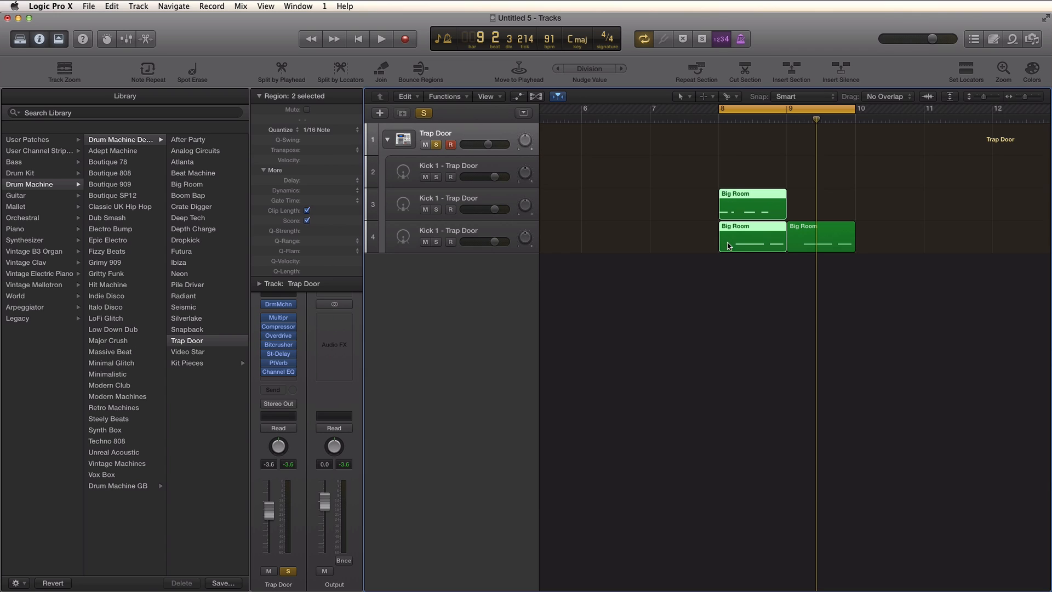
- Open the Piano Roll and add single notes for Perc, Shaker 2, Snare 3 and Shaker 1 near bar 8.4, then audition
{"action": "key", "text": "p"}
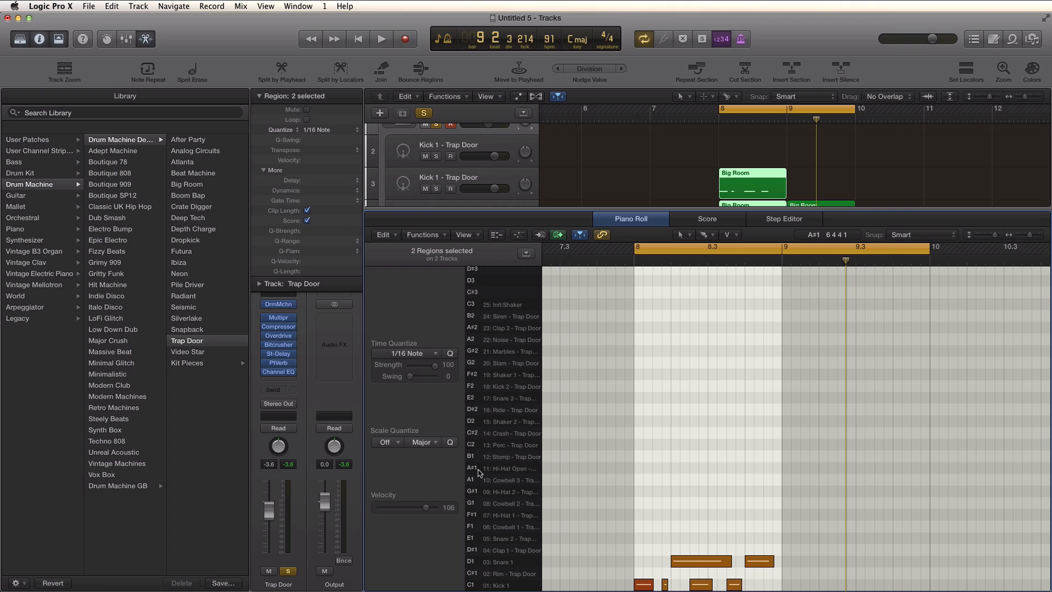
{"action": "left_click", "coordinate": [676, 444]}
{"action": "left_click", "coordinate": [721, 421]}
{"action": "left_click", "coordinate": [749, 397]}
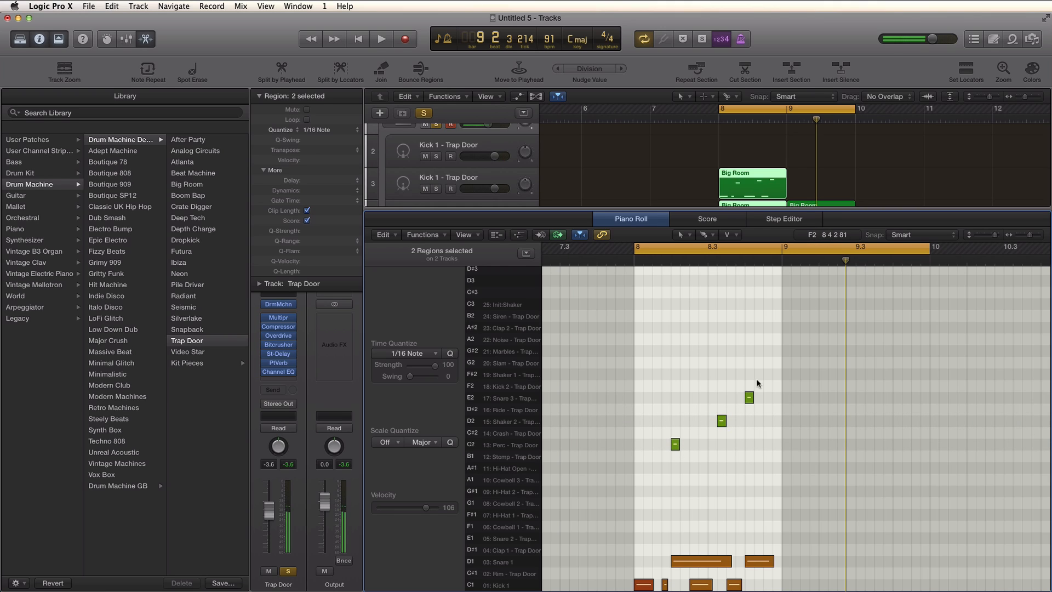
{"action": "left_click", "coordinate": [759, 374]}
{"action": "key", "text": "space"}
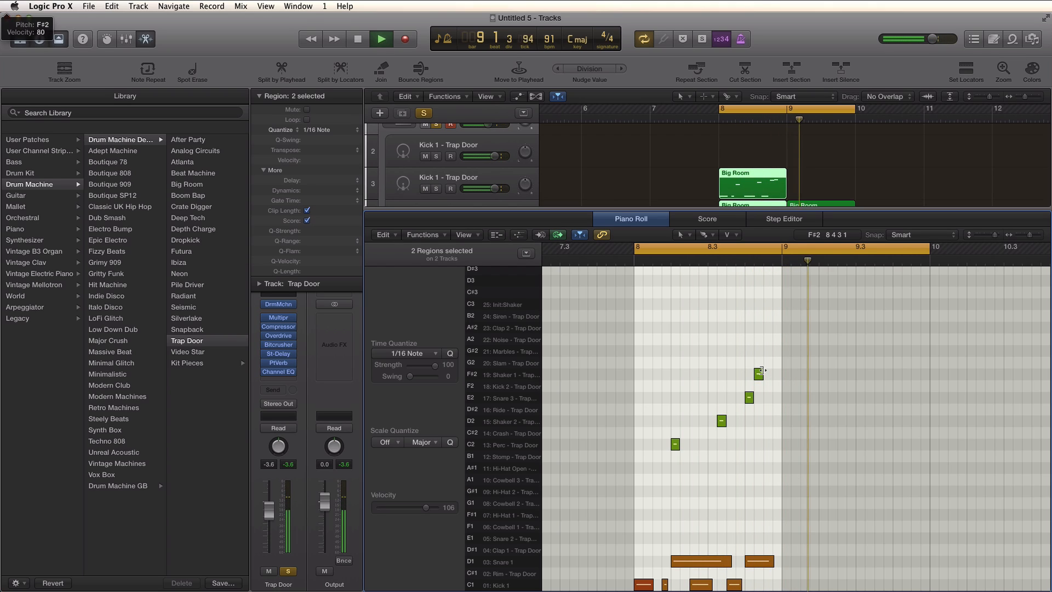
{"action": "key", "text": "space"}
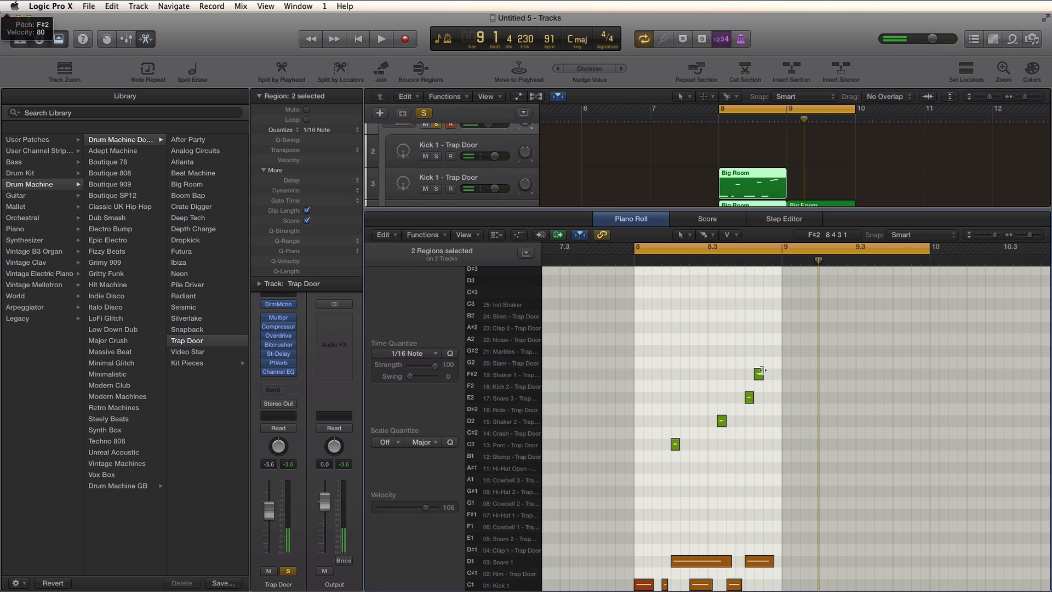